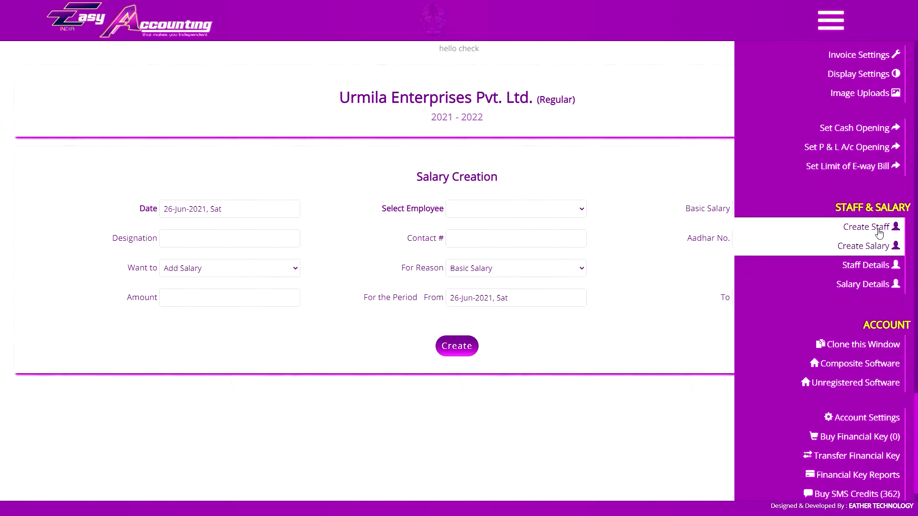
- Open the staff creation form and bring up the employee commands on the Voice Commands page
{"action": "left_click", "coordinate": [879, 232]}
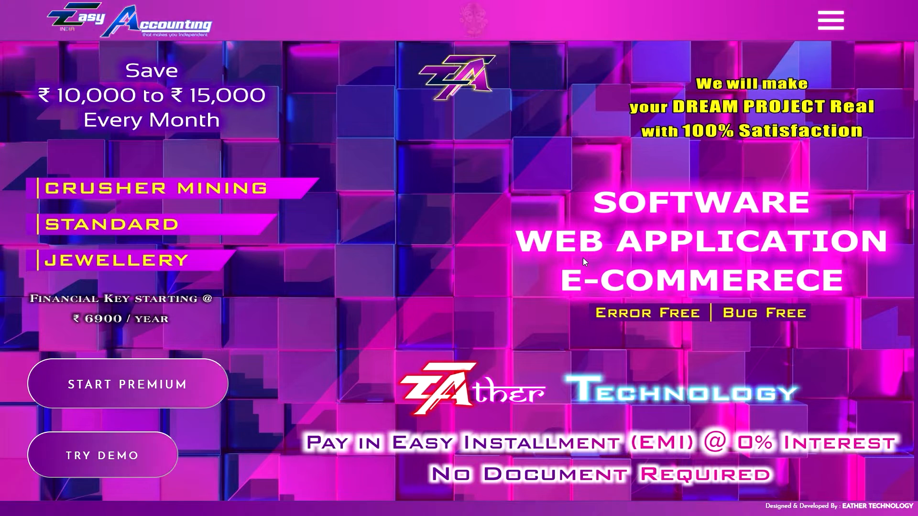
{"action": "left_click", "coordinate": [831, 22]}
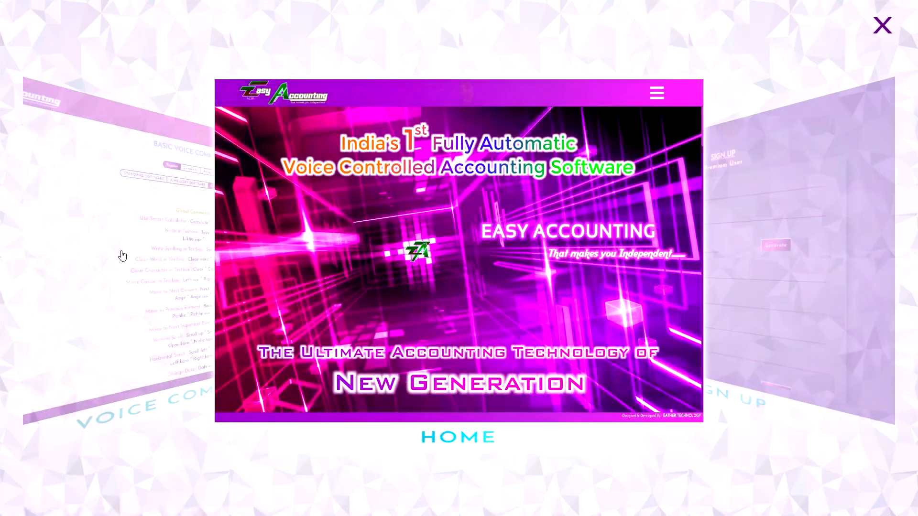
{"action": "left_click", "coordinate": [119, 256]}
{"action": "left_click", "coordinate": [480, 244]}
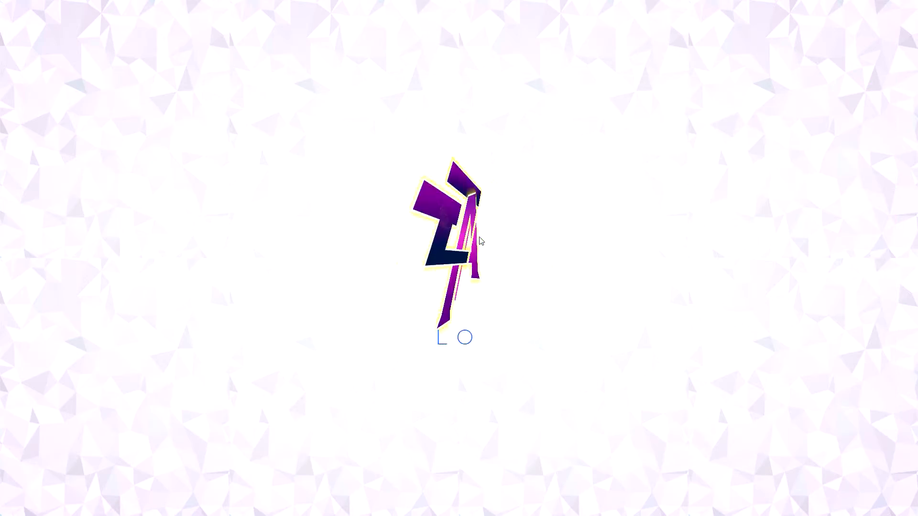
{"action": "scroll", "coordinate": [385, 268], "scroll_direction": "down", "scroll_amount": 15}
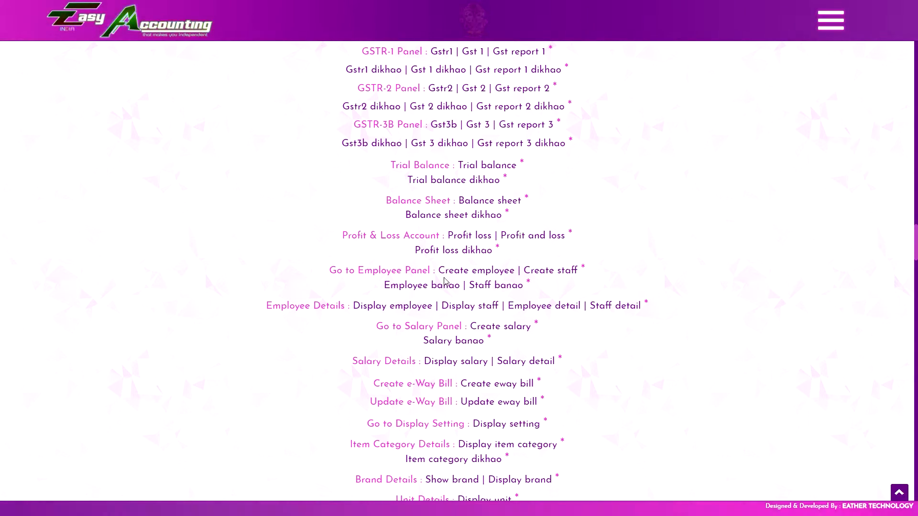
- Return to the employee creation form and go through its fields from Designation to Employee Referred By
{"action": "key", "text": "ctrl+Tab"}
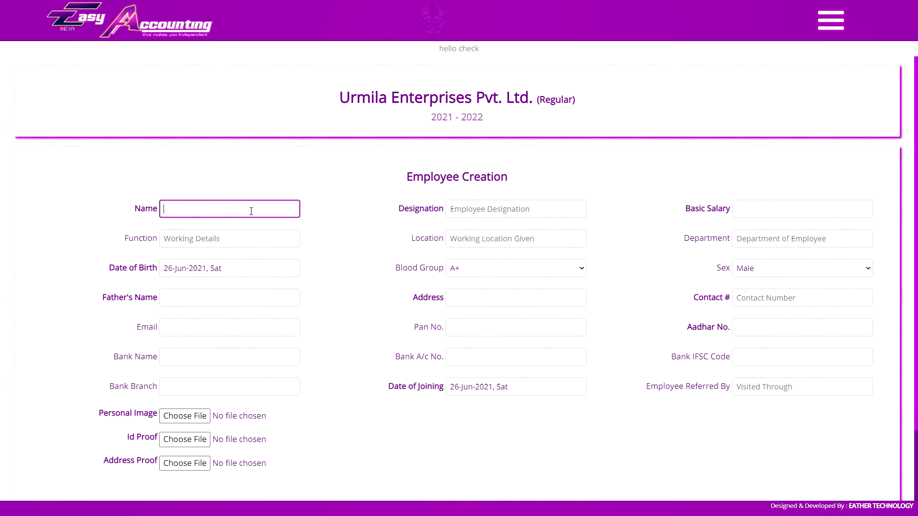
{"action": "left_click", "coordinate": [544, 207]}
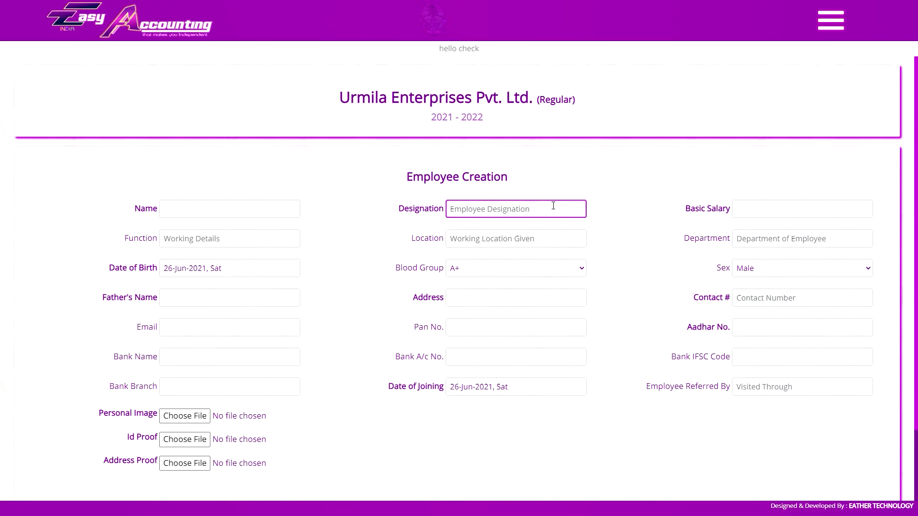
{"action": "left_click", "coordinate": [749, 207]}
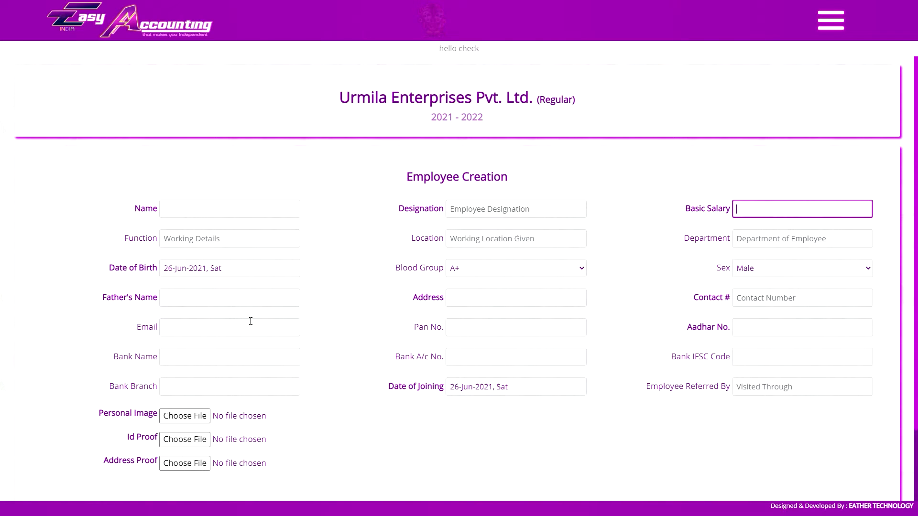
{"action": "left_click", "coordinate": [597, 305]}
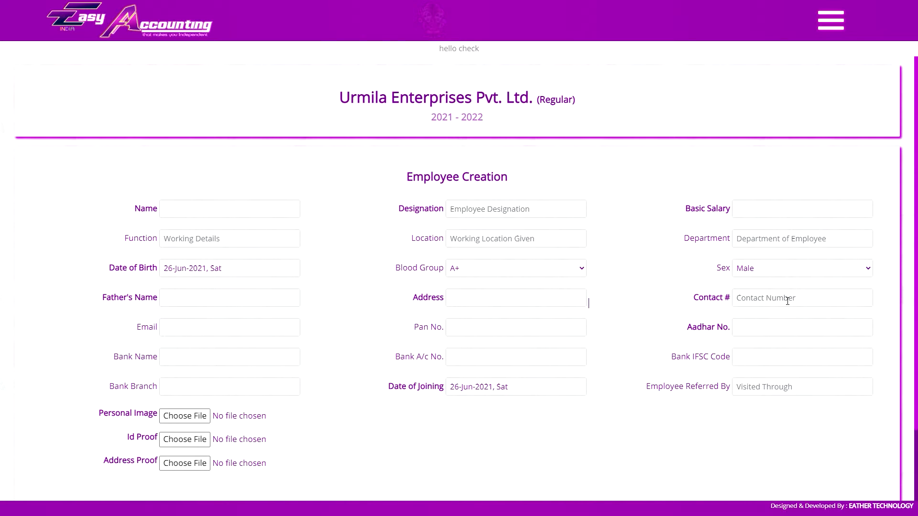
{"action": "left_click", "coordinate": [527, 326]}
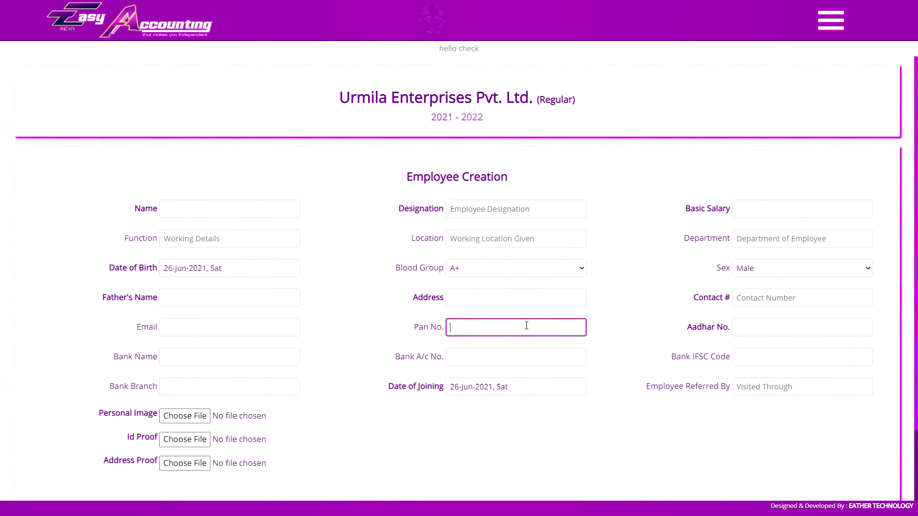
{"action": "left_click", "coordinate": [747, 325]}
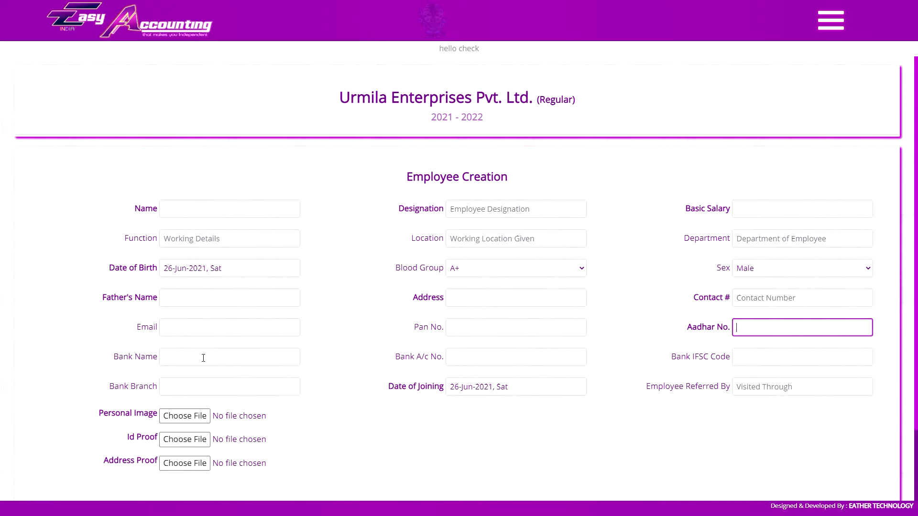
{"action": "left_click", "coordinate": [469, 356]}
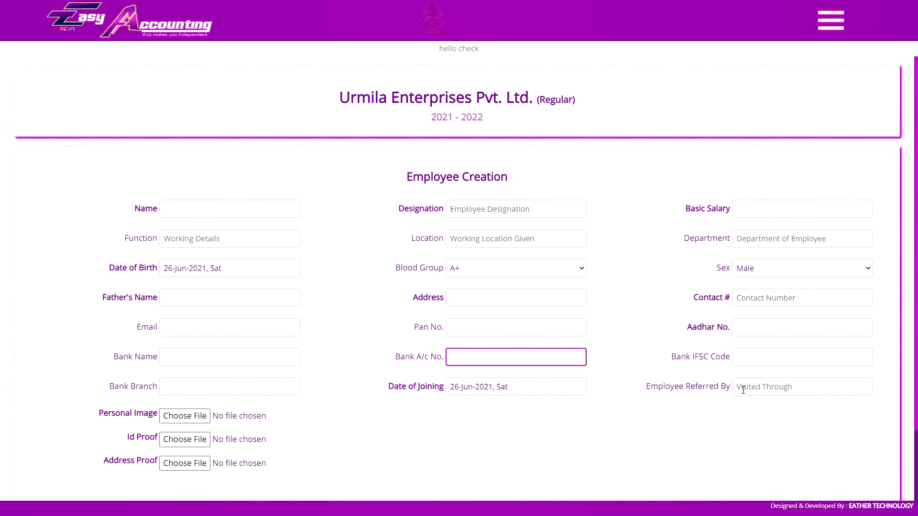
{"action": "left_click", "coordinate": [758, 387]}
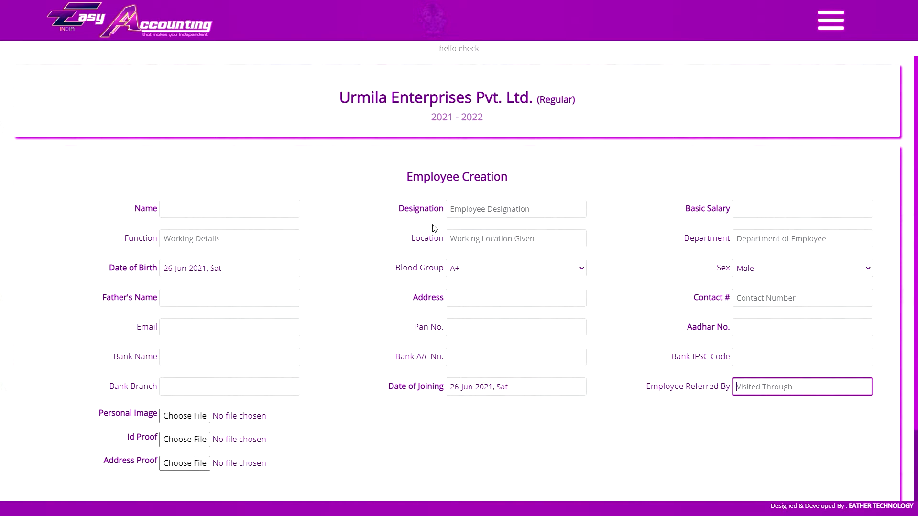
- Go through the matches for "EMPLOYE" on the Voice Commands page to review the employee-related commands
{"action": "key", "text": "ctrl+Tab"}
{"action": "key", "text": "ctrl+f"}
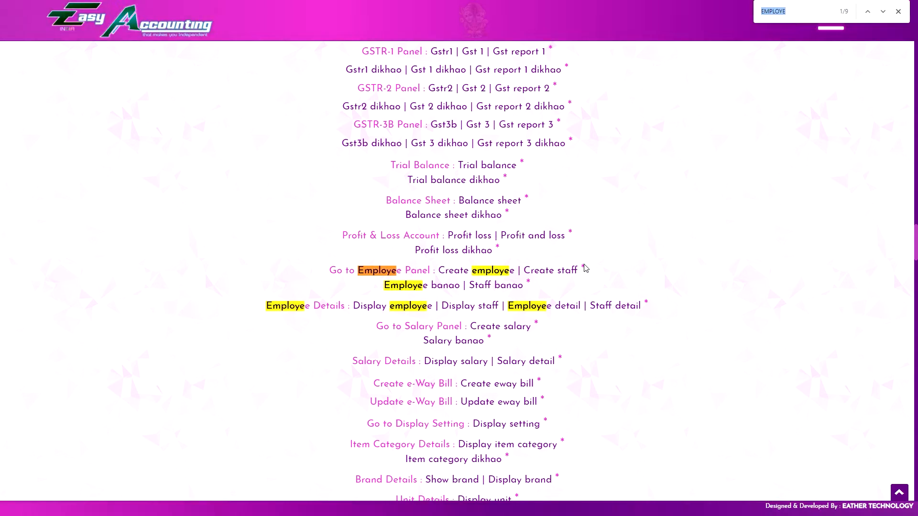
{"action": "key", "text": "Return"}
{"action": "key", "text": "Return"}
{"action": "key", "text": "Return"}
{"action": "key", "text": "Return"}
{"action": "key", "text": "Return"}
{"action": "key", "text": "Return"}
{"action": "key", "text": "Escape"}
{"action": "left_click", "coordinate": [581, 265]}
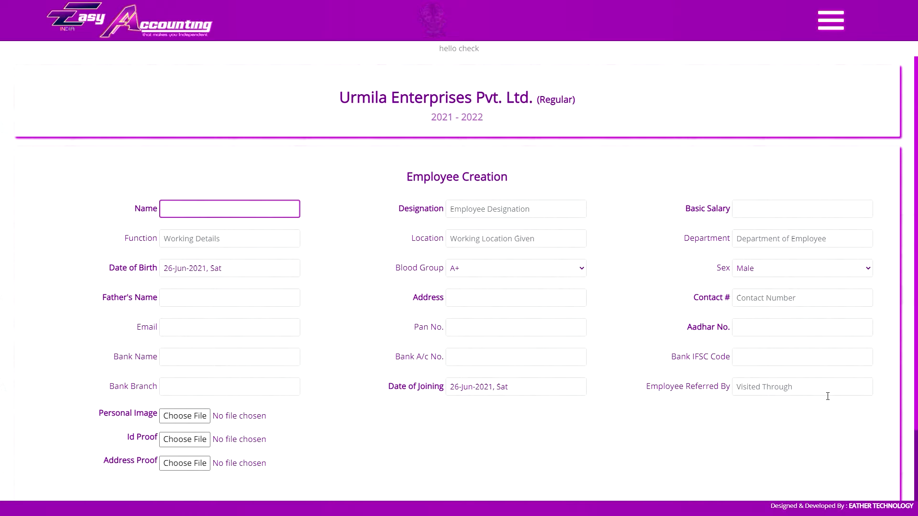
- Fill in the employee's personal, contact and bank details and date of birth, with designation manager, function company management, location main and basic salary 35000
{"action": "left_click", "coordinate": [793, 391]}
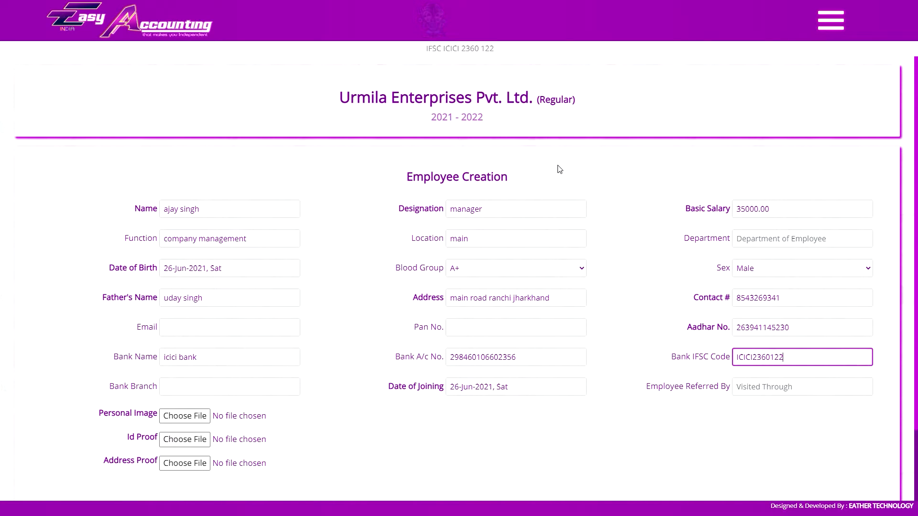
{"action": "left_click", "coordinate": [254, 277]}
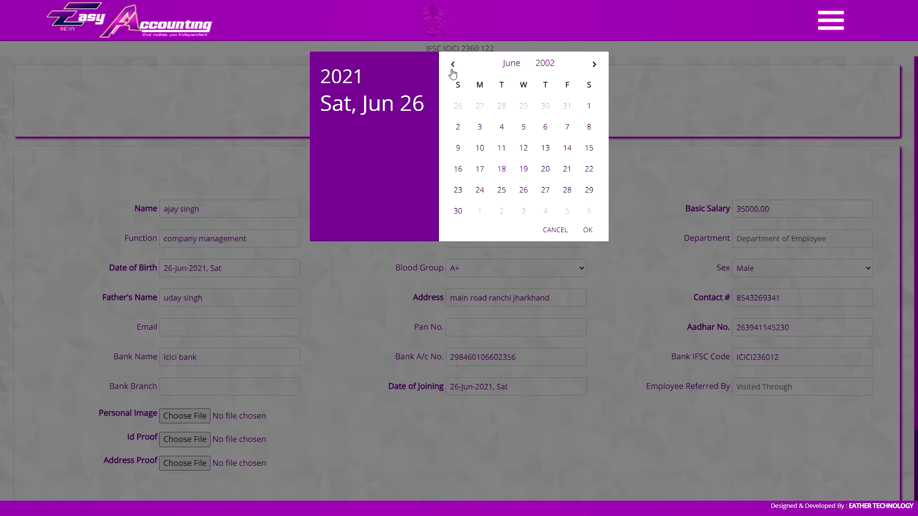
{"action": "left_click", "coordinate": [453, 67]}
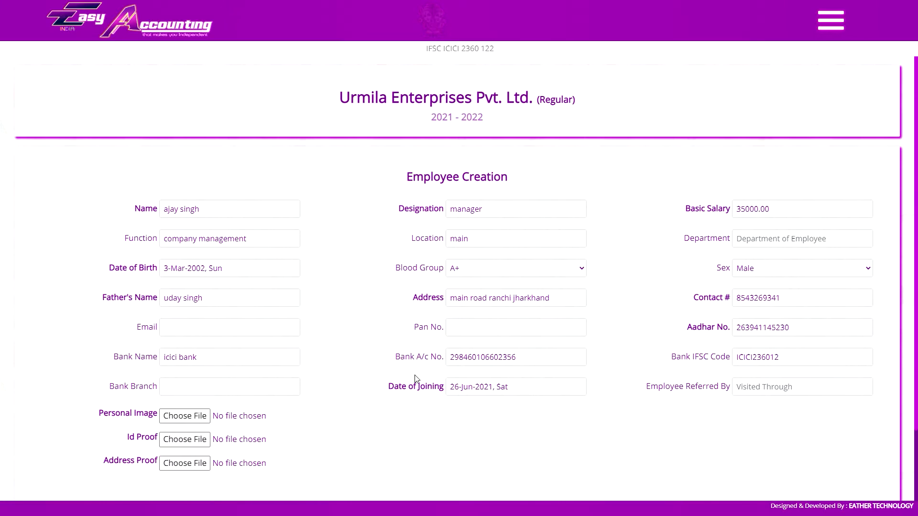
- Set the date of joining to 6-Jun-2018 and the blood group to B+
{"action": "left_click", "coordinate": [506, 395]}
{"action": "left_click", "coordinate": [500, 268]}
{"action": "left_click", "coordinate": [501, 301]}
- Attach images.jpeg as the personal image plus the ID proof and address proof images, and create the employee
{"action": "left_click", "coordinate": [235, 417]}
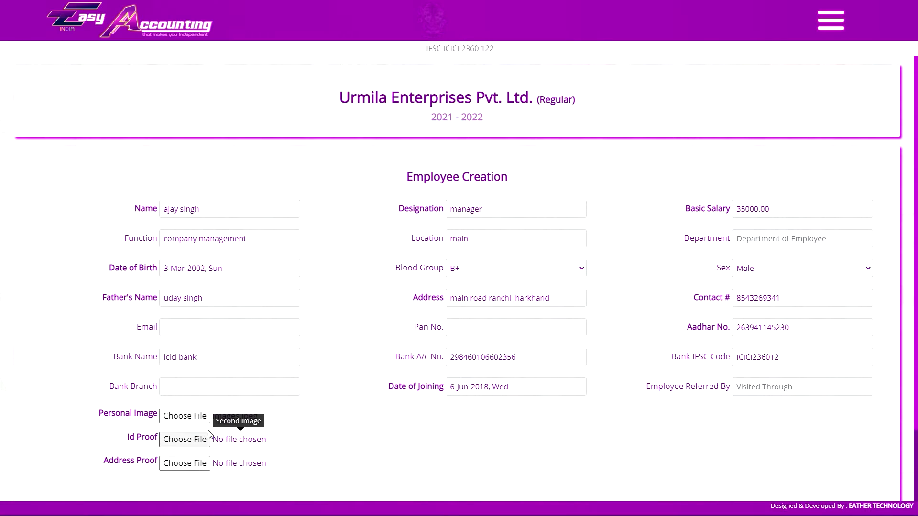
{"action": "left_click", "coordinate": [208, 436]}
{"action": "left_click", "coordinate": [185, 464]}
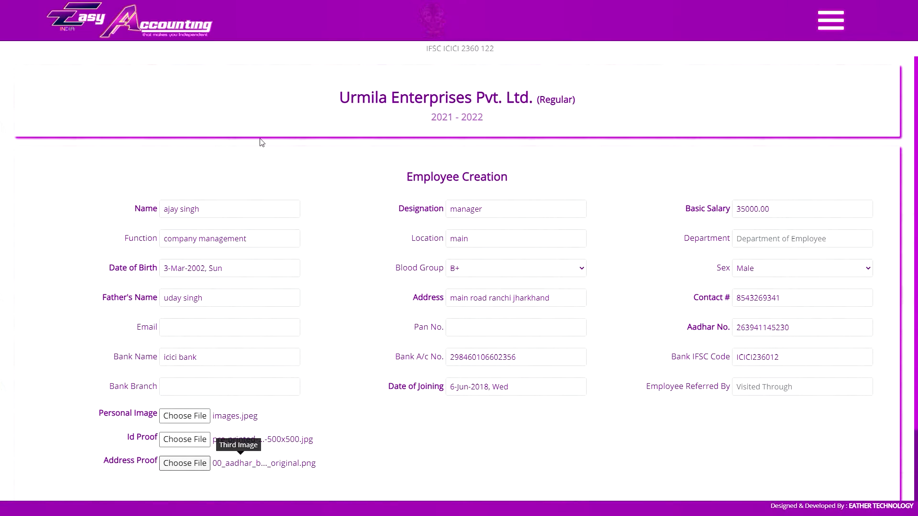
{"action": "scroll", "coordinate": [303, 433], "scroll_direction": "down", "scroll_amount": 2}
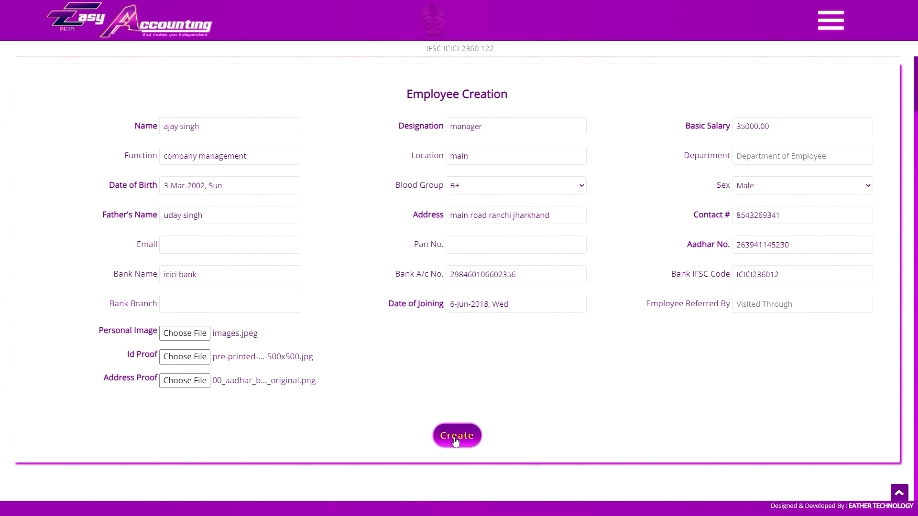
{"action": "left_click", "coordinate": [456, 441]}
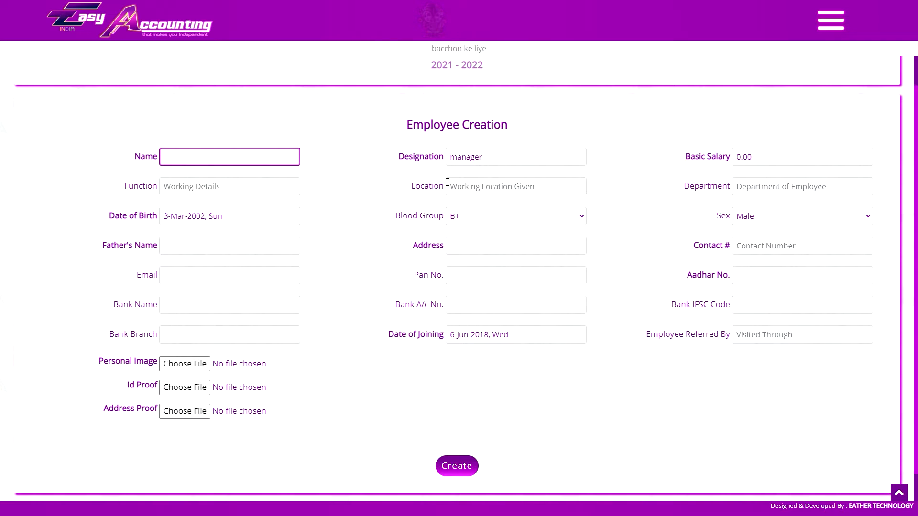
- Open the employee's details from the staff list and view the personal image at full size
{"action": "left_click", "coordinate": [830, 21]}
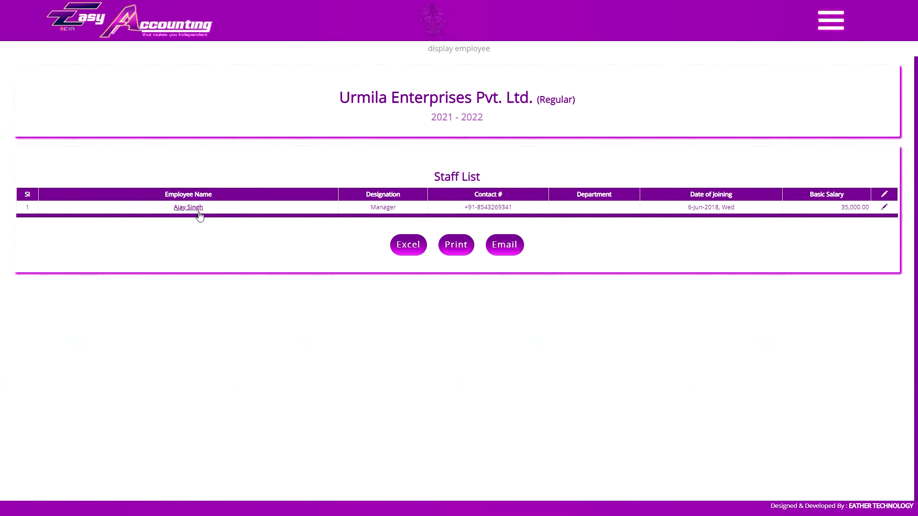
{"action": "left_click", "coordinate": [28, 206]}
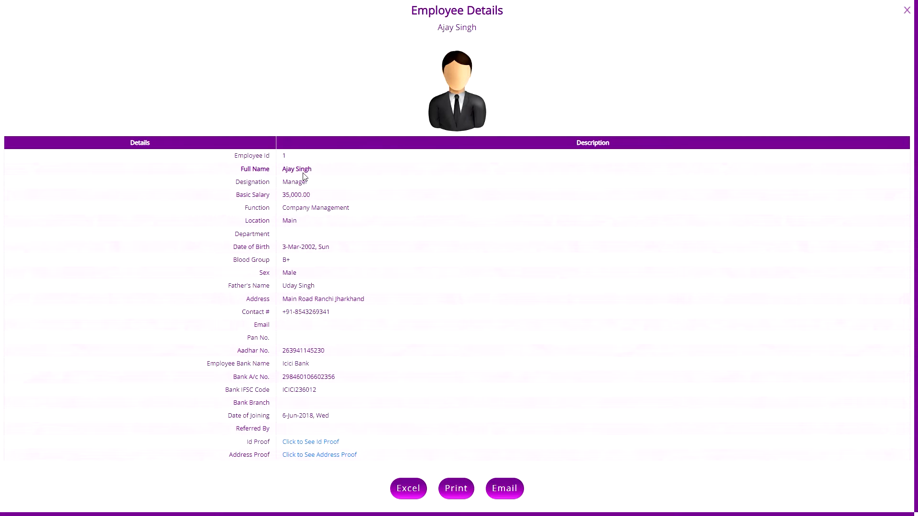
{"action": "left_click", "coordinate": [452, 115]}
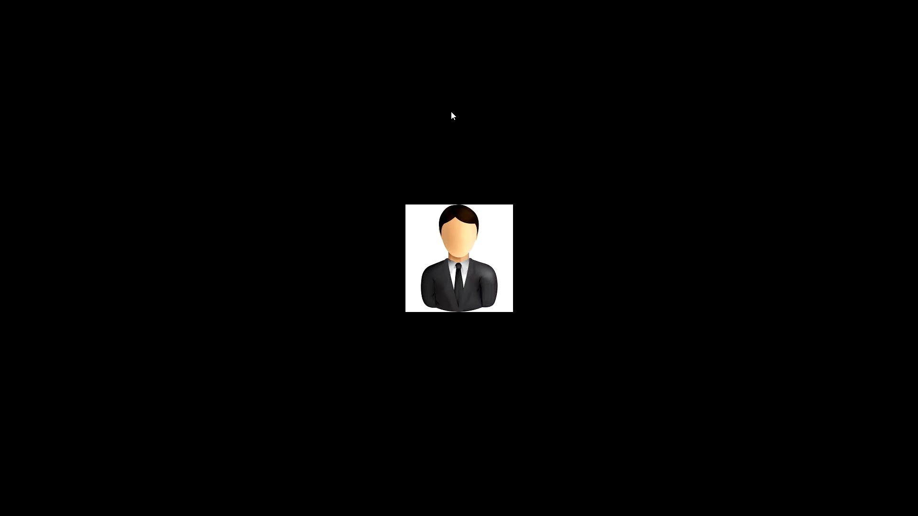
{"action": "left_click", "coordinate": [453, 115]}
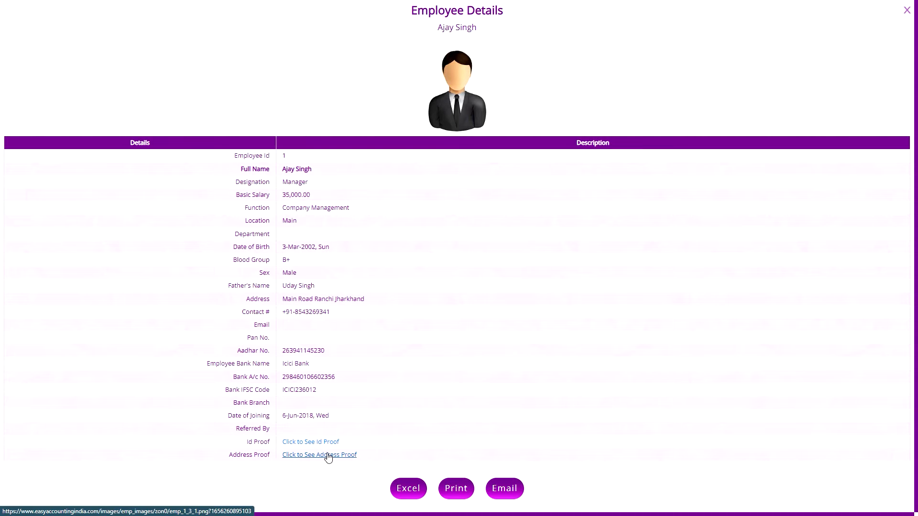
- Export the employee's details to Excel and dismiss the download notice
{"action": "left_click", "coordinate": [407, 489]}
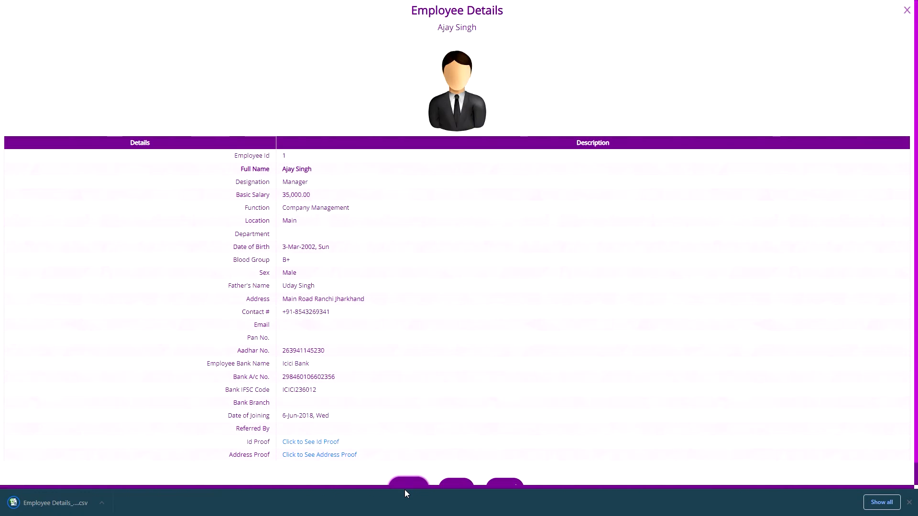
{"action": "scroll", "coordinate": [577, 436], "scroll_direction": "down", "scroll_amount": 1}
{"action": "left_click", "coordinate": [909, 503]}
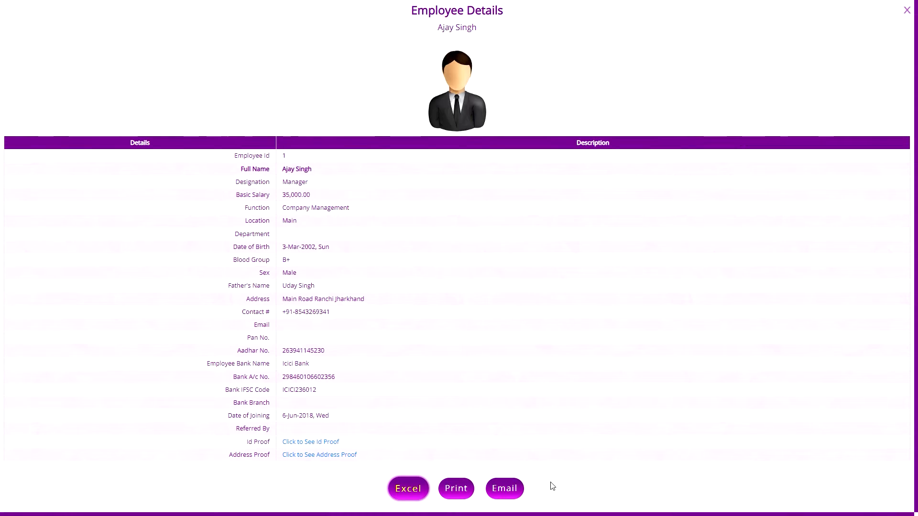
- Check the print preview and the email recipient prompt for the employee's details, cancelling both and closing the details
{"action": "left_click", "coordinate": [456, 489]}
{"action": "double_click", "coordinate": [335, 6]}
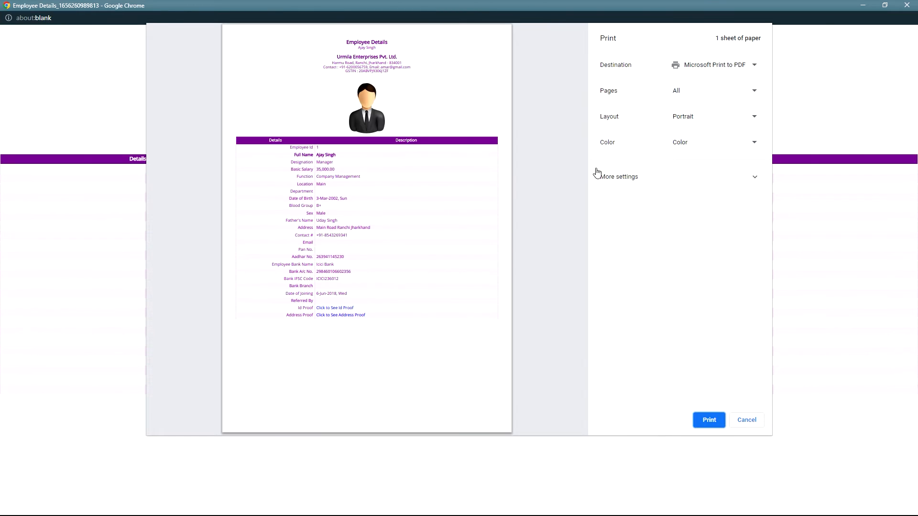
{"action": "key", "text": "Escape"}
{"action": "left_click", "coordinate": [509, 488]}
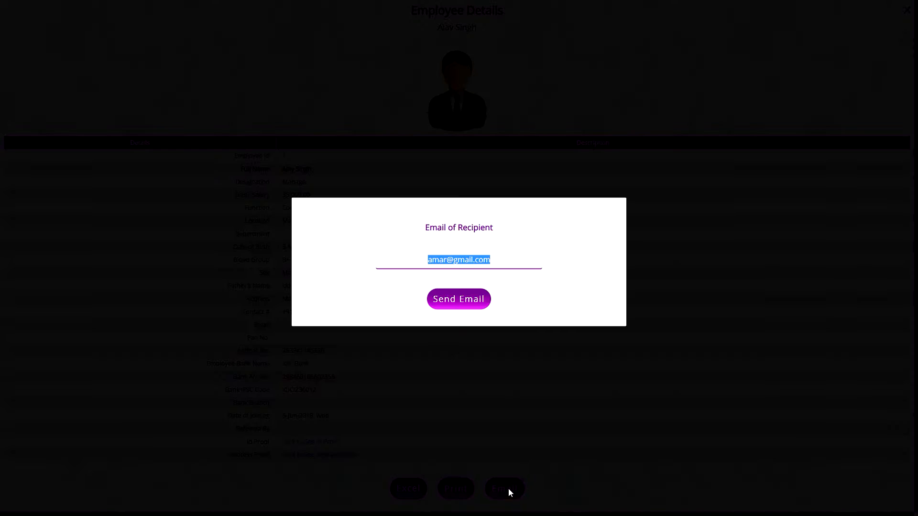
{"action": "left_click", "coordinate": [618, 336]}
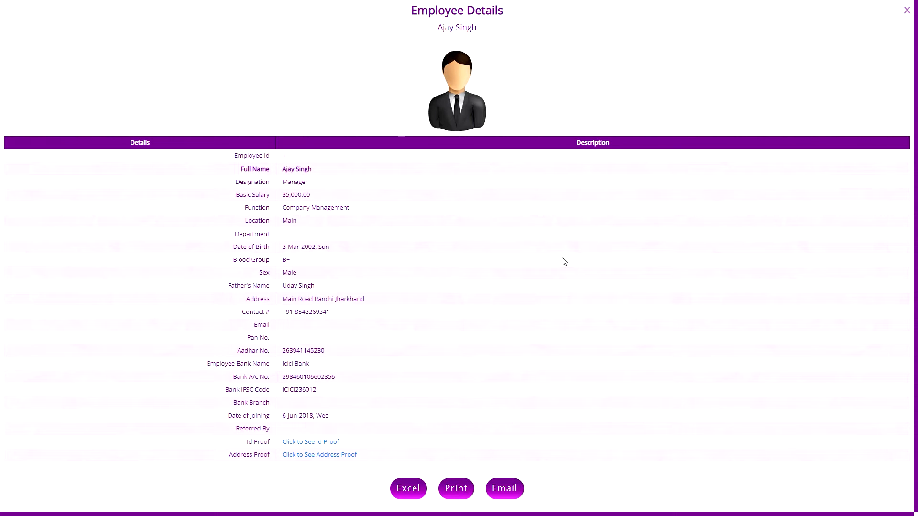
{"action": "left_click", "coordinate": [907, 10]}
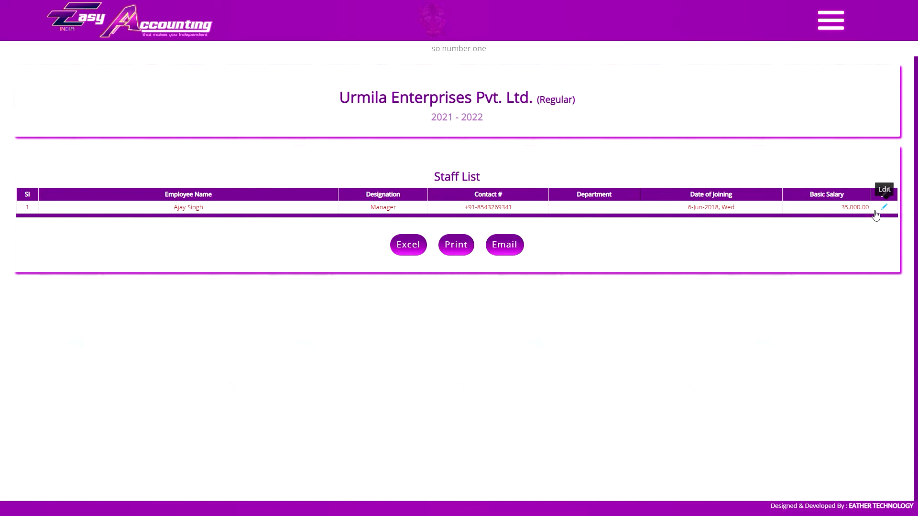
- Edit the employee's record to designation senior manager, location main and basic salary 45000, and save the update
{"action": "left_click", "coordinate": [30, 213]}
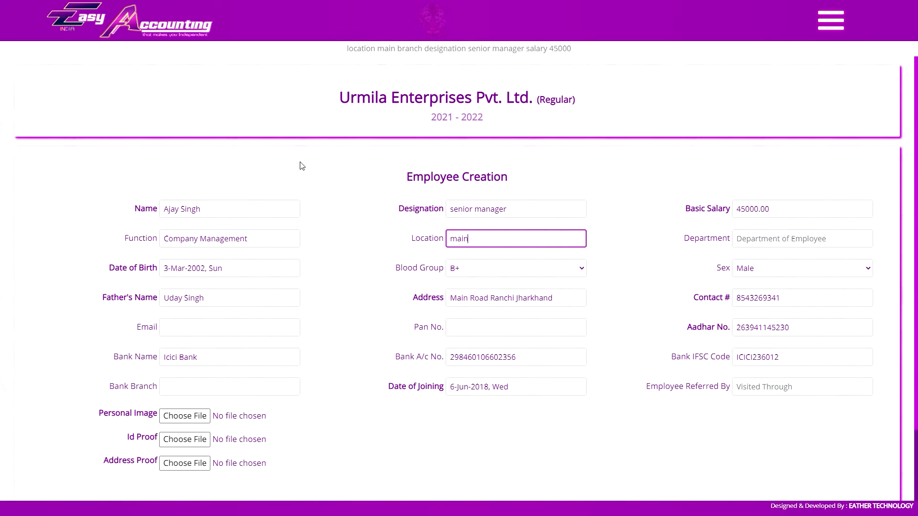
{"action": "left_click", "coordinate": [302, 166]}
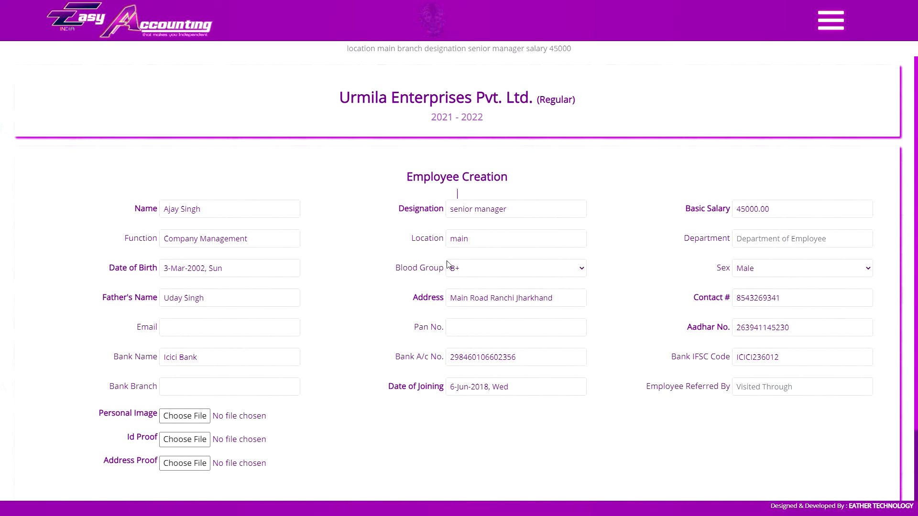
{"action": "scroll", "coordinate": [263, 239], "scroll_direction": "down", "scroll_amount": 2}
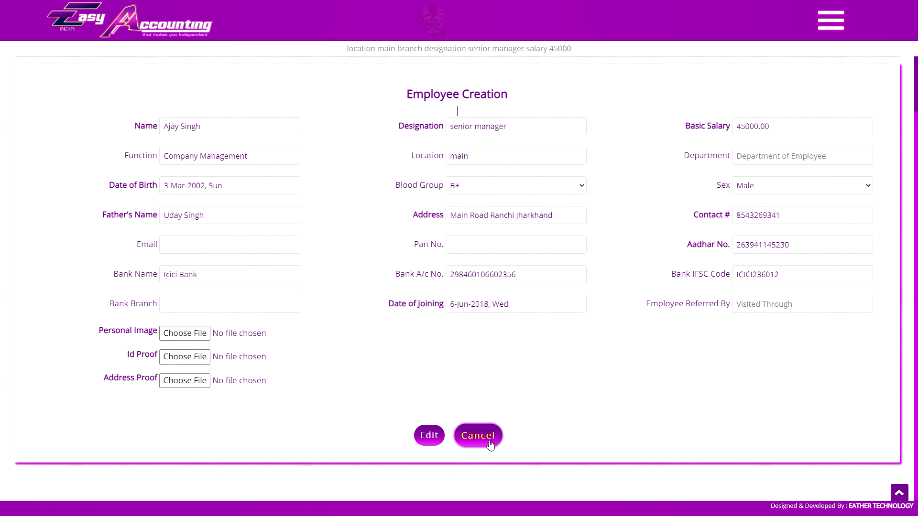
{"action": "left_click", "coordinate": [564, 364]}
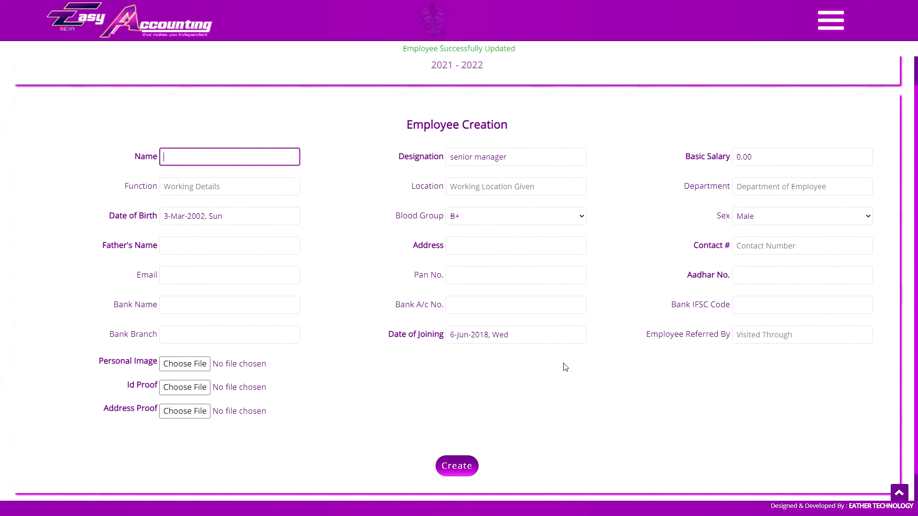
- Open the salary creation form and choose Add Salary for the employee
{"action": "left_click", "coordinate": [830, 22]}
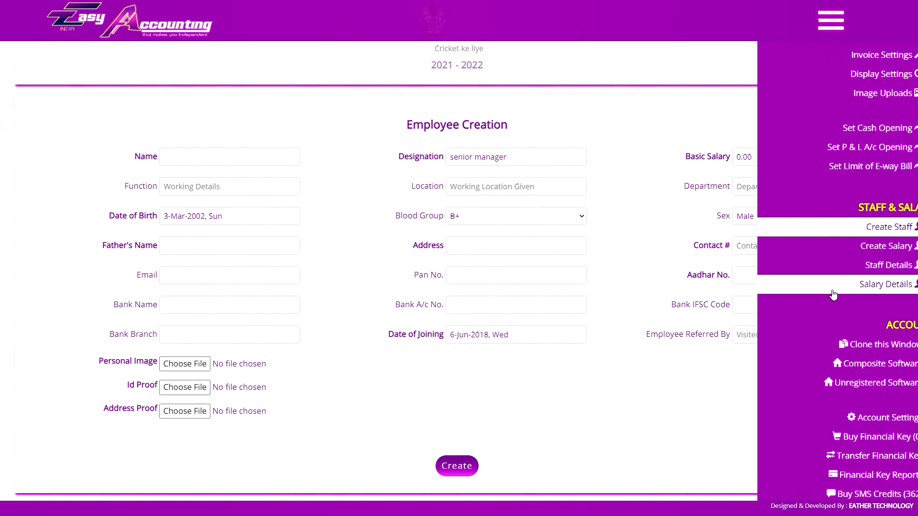
{"action": "left_click", "coordinate": [858, 246]}
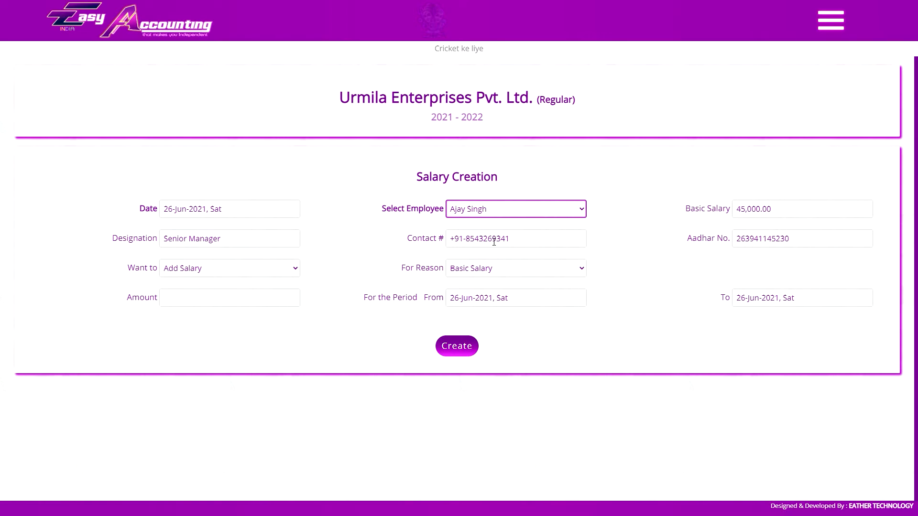
{"action": "left_click", "coordinate": [251, 274]}
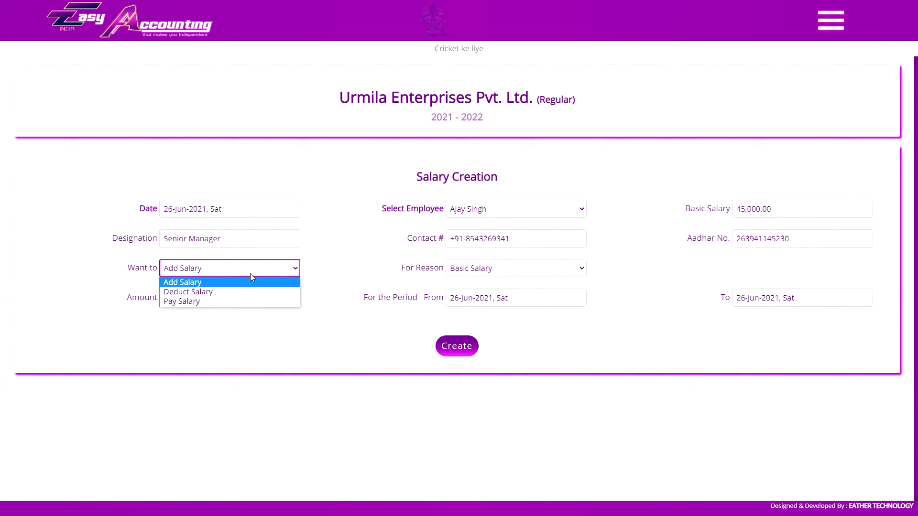
{"action": "left_click", "coordinate": [252, 276]}
{"action": "left_click", "coordinate": [297, 269]}
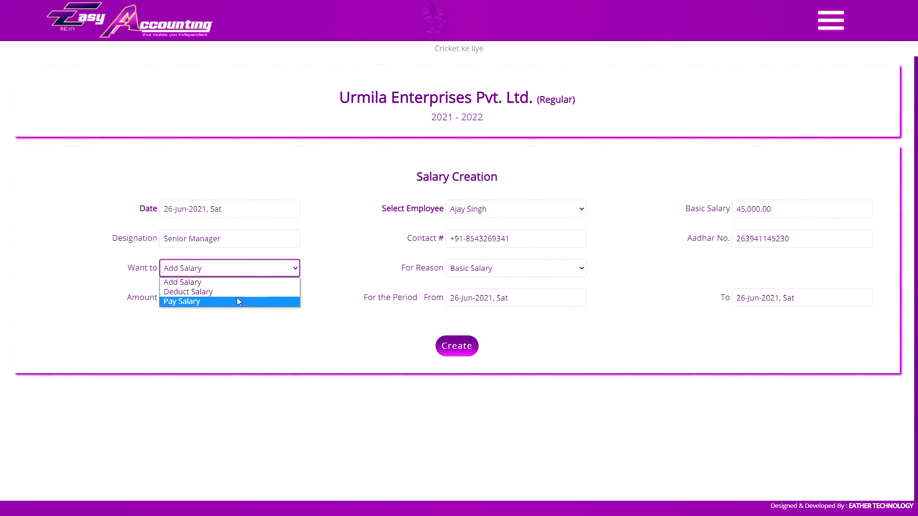
{"action": "left_click", "coordinate": [245, 282]}
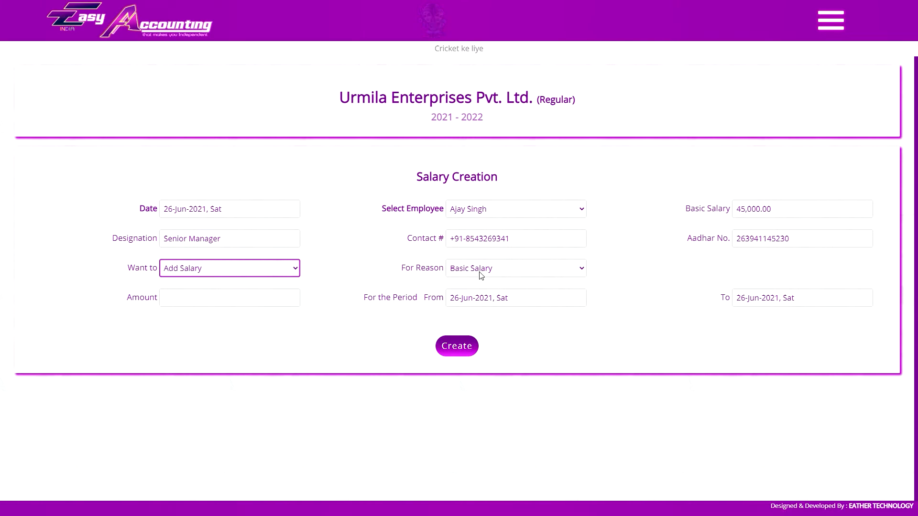
{"action": "left_click", "coordinate": [479, 270]}
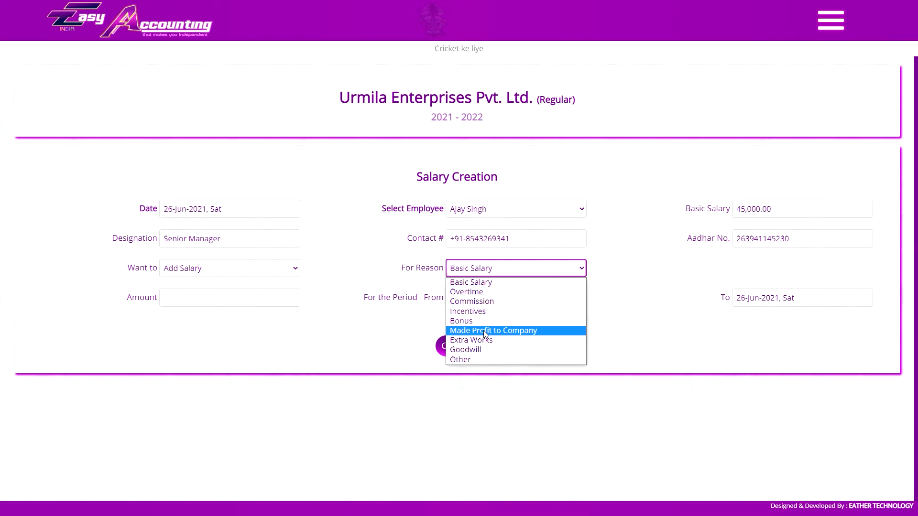
{"action": "left_click", "coordinate": [485, 360]}
{"action": "left_click", "coordinate": [774, 271]}
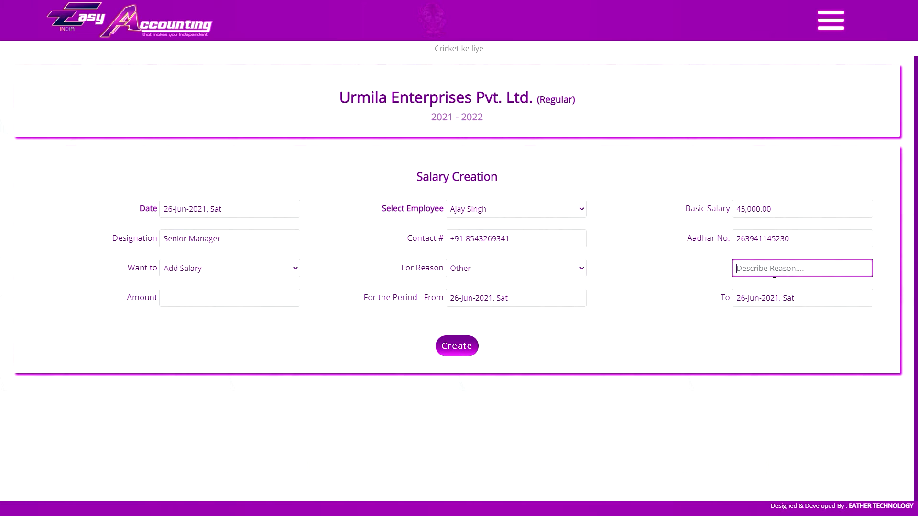
{"action": "left_click", "coordinate": [274, 298]}
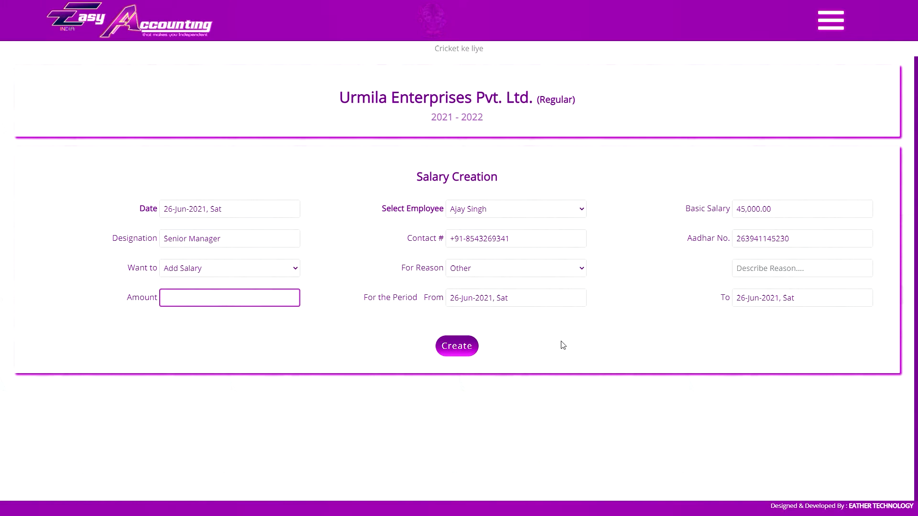
{"action": "left_click", "coordinate": [227, 270]}
{"action": "left_click", "coordinate": [228, 283]}
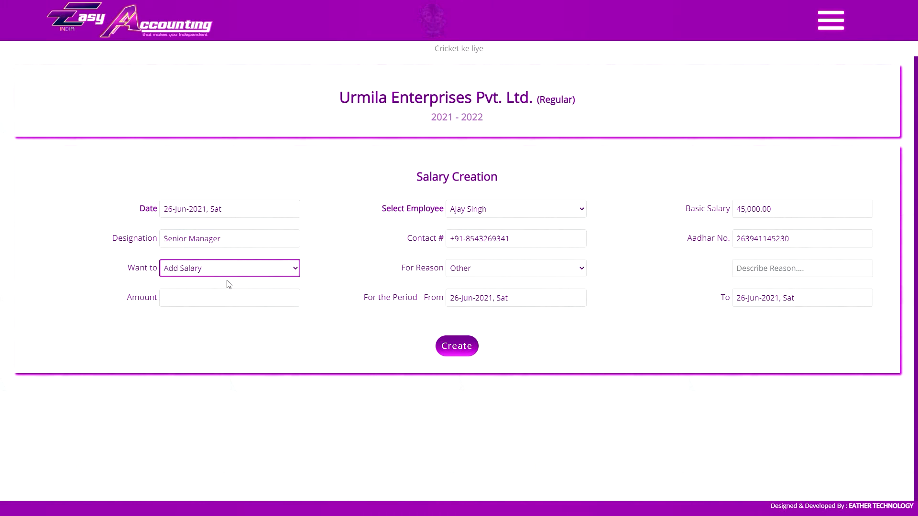
- Set the salary reason to Basic Salary and the amount to 45000
{"action": "left_click", "coordinate": [497, 269]}
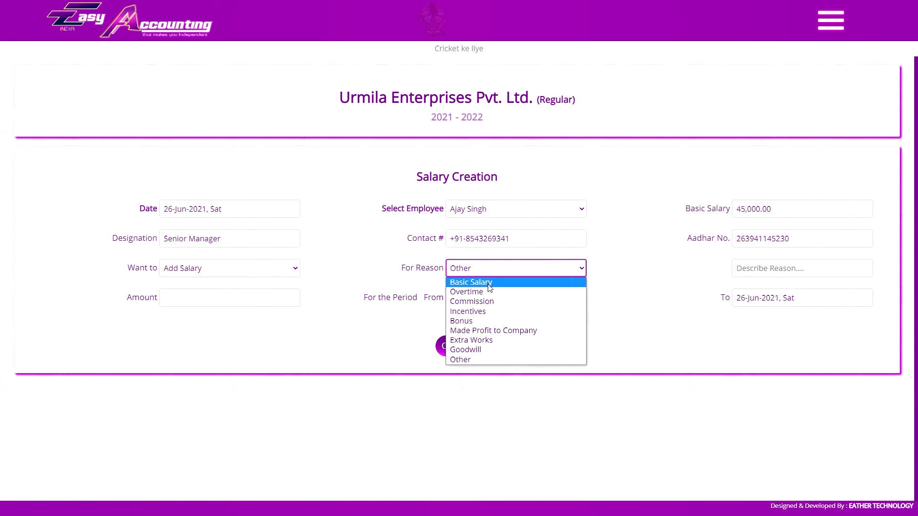
{"action": "left_click", "coordinate": [493, 282]}
{"action": "left_click", "coordinate": [247, 302]}
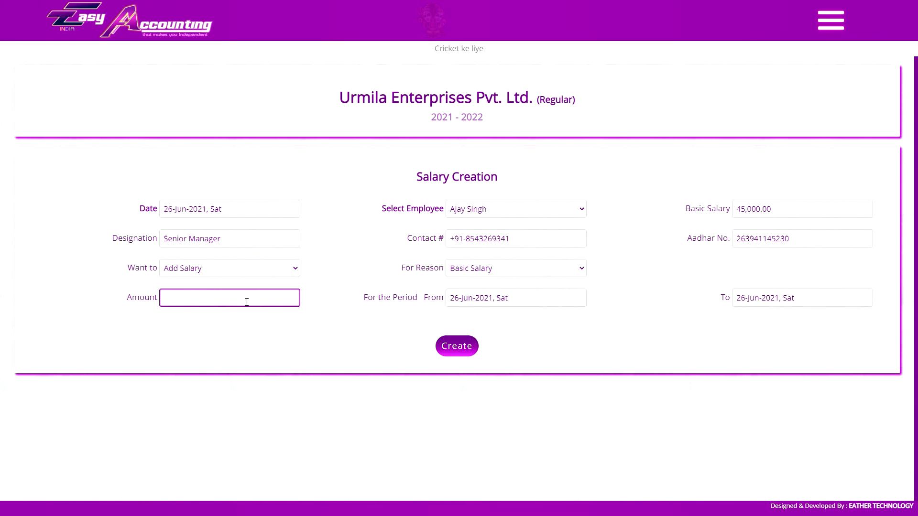
{"action": "type", "text": "45000"}
- Set the salary period from 1-Apr-2021 to 30-Apr-2021
{"action": "left_click", "coordinate": [527, 300]}
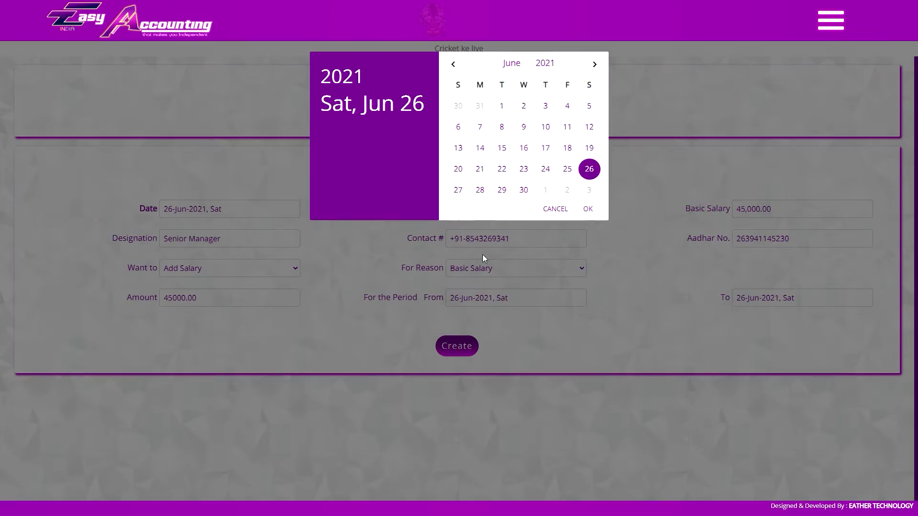
{"action": "left_click", "coordinate": [453, 64]}
{"action": "left_click", "coordinate": [453, 63]}
{"action": "left_click", "coordinate": [544, 106]}
{"action": "left_click", "coordinate": [784, 299]}
{"action": "left_click", "coordinate": [453, 63]}
{"action": "left_click", "coordinate": [452, 64]}
{"action": "left_click", "coordinate": [567, 190]}
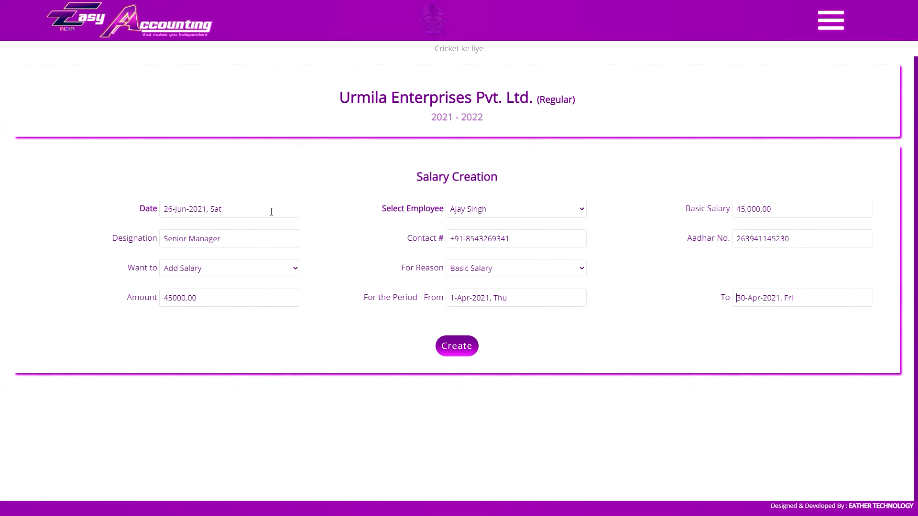
- Date the salary voucher 1-May-2021 and create it
{"action": "left_click", "coordinate": [270, 208]}
{"action": "left_click", "coordinate": [454, 64]}
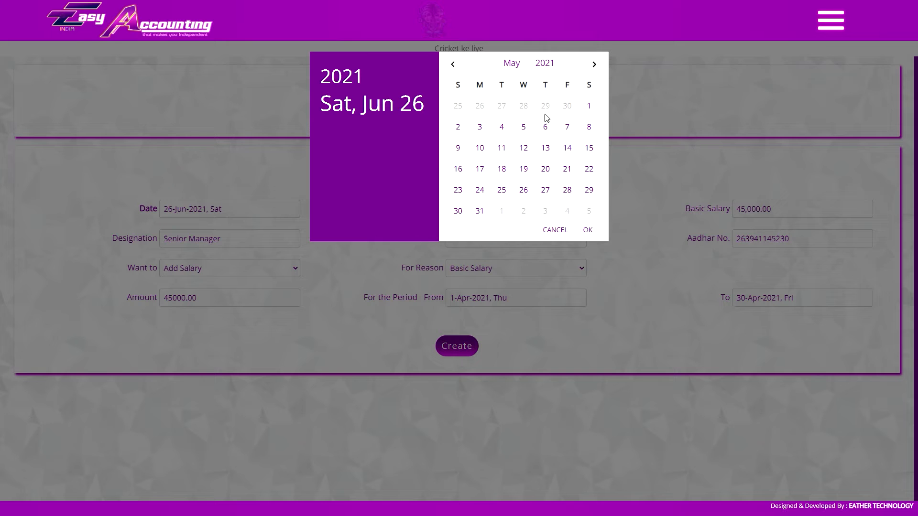
{"action": "left_click", "coordinate": [589, 106]}
{"action": "left_click", "coordinate": [454, 349]}
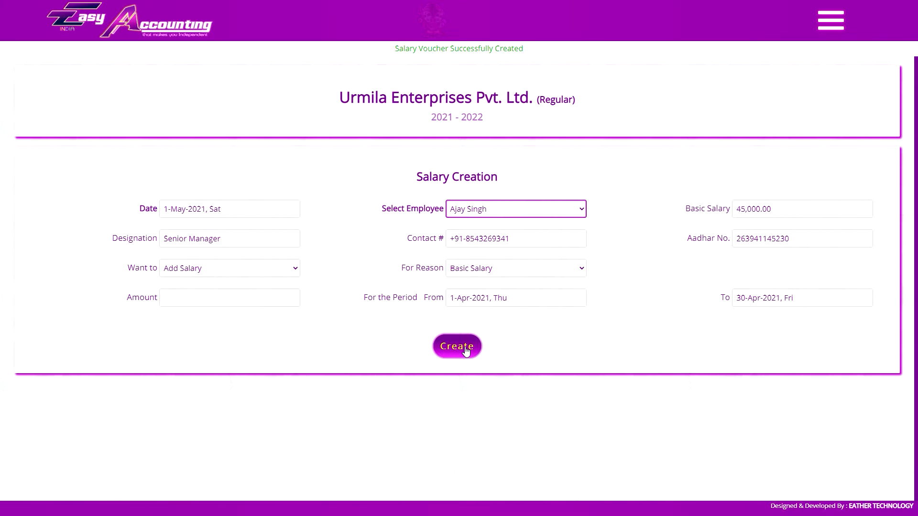
- Open the salary details page with the employee selected
{"action": "left_click", "coordinate": [831, 21]}
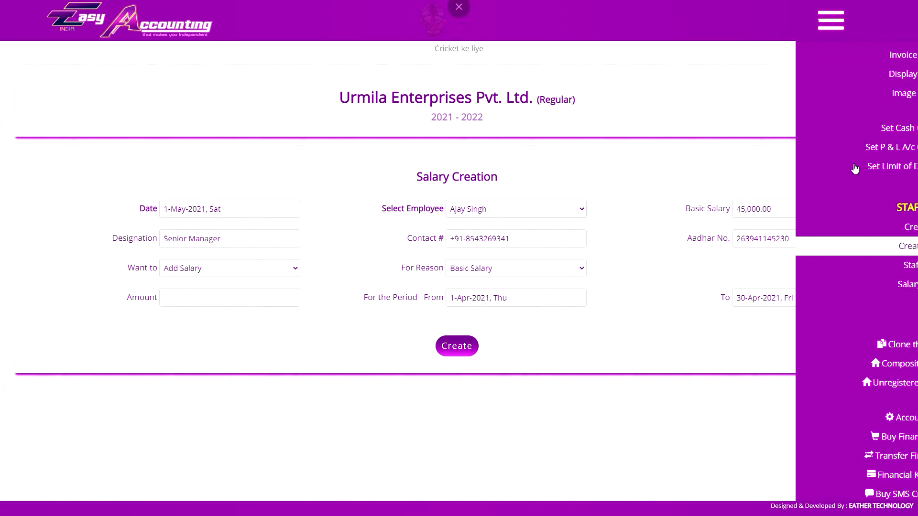
{"action": "left_click", "coordinate": [845, 284]}
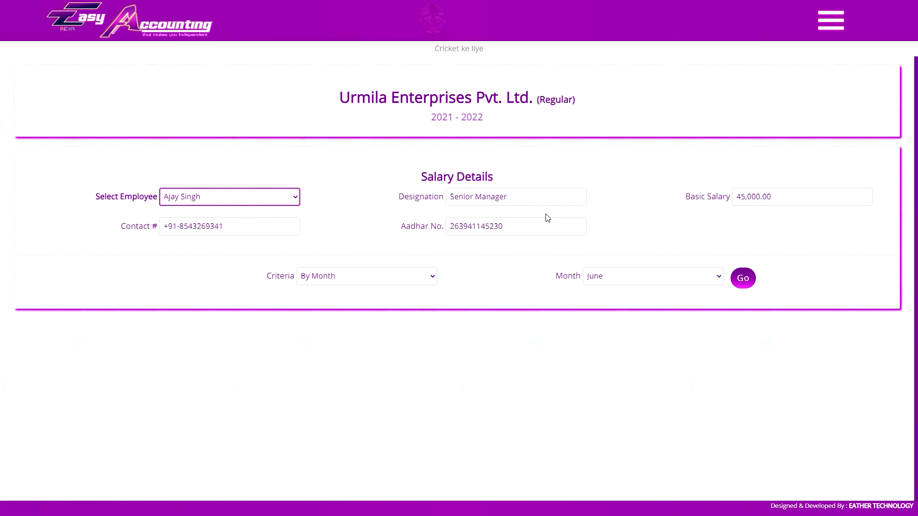
{"action": "left_click", "coordinate": [257, 197]}
{"action": "left_click", "coordinate": [258, 197]}
{"action": "left_click", "coordinate": [278, 165]}
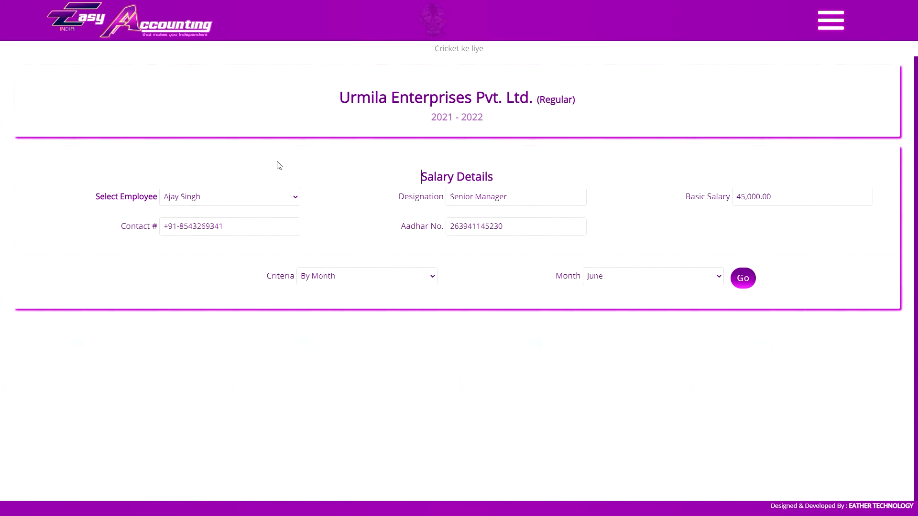
{"action": "key", "text": "Tab"}
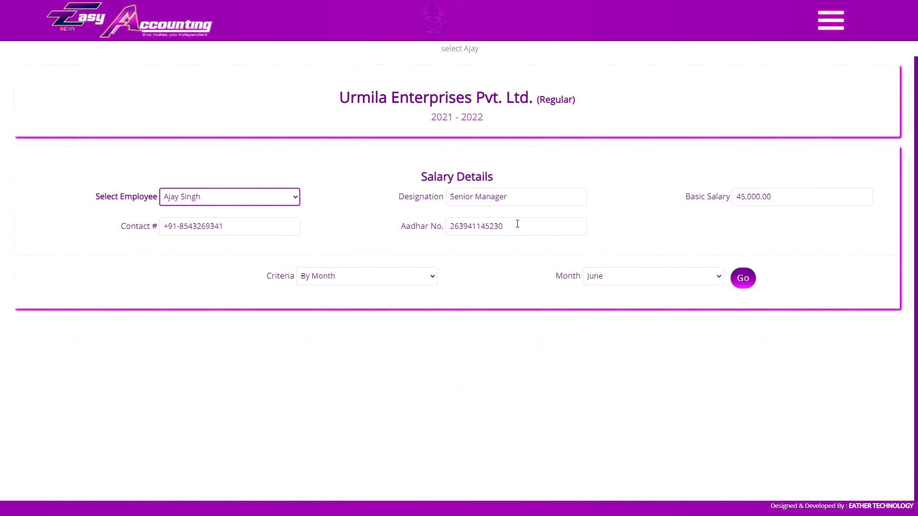
- Set the salary details criteria to All and generate the employee's salary report
{"action": "left_click", "coordinate": [368, 281]}
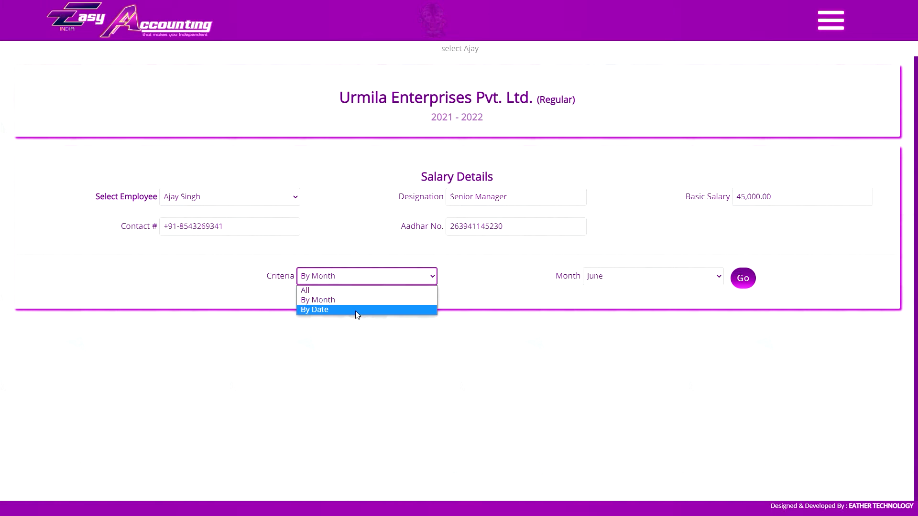
{"action": "left_click", "coordinate": [372, 270]}
{"action": "left_click", "coordinate": [363, 277]}
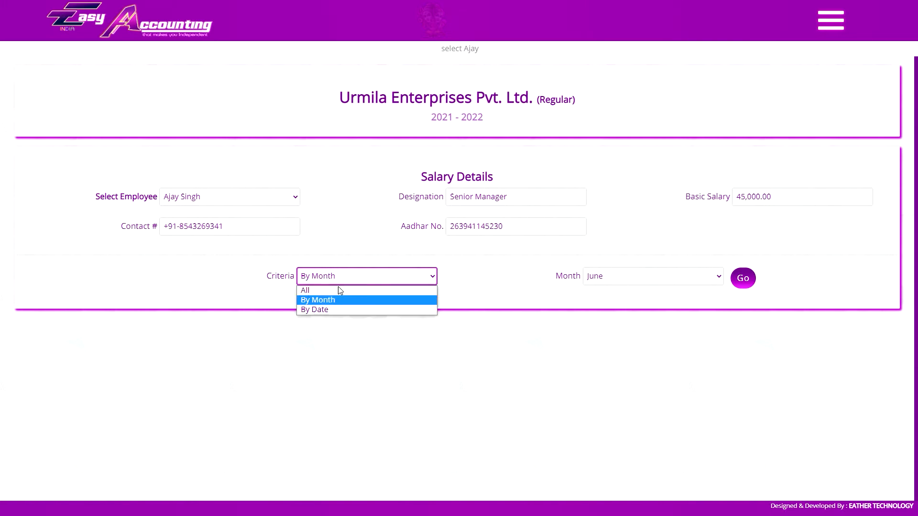
{"action": "left_click", "coordinate": [340, 290]}
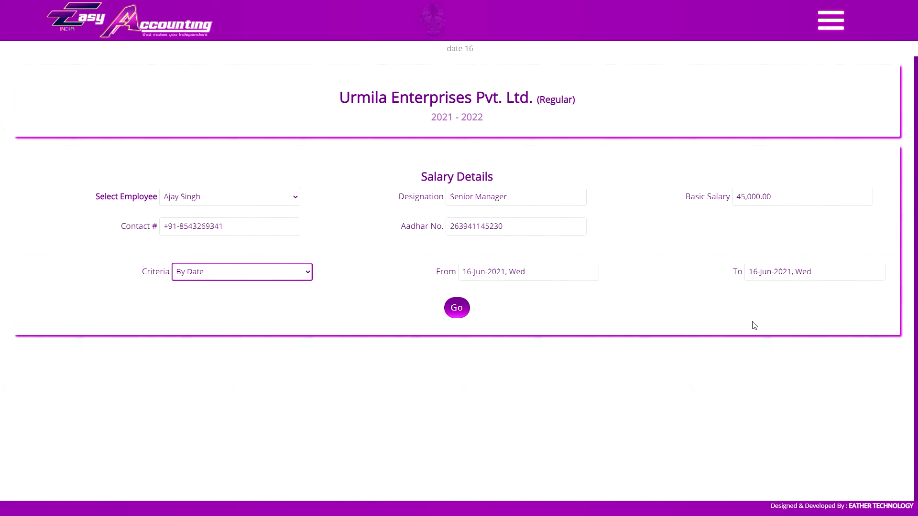
{"action": "left_click", "coordinate": [252, 273]}
{"action": "left_click", "coordinate": [252, 273]}
{"action": "key", "text": "Up"}
{"action": "key", "text": "Up"}
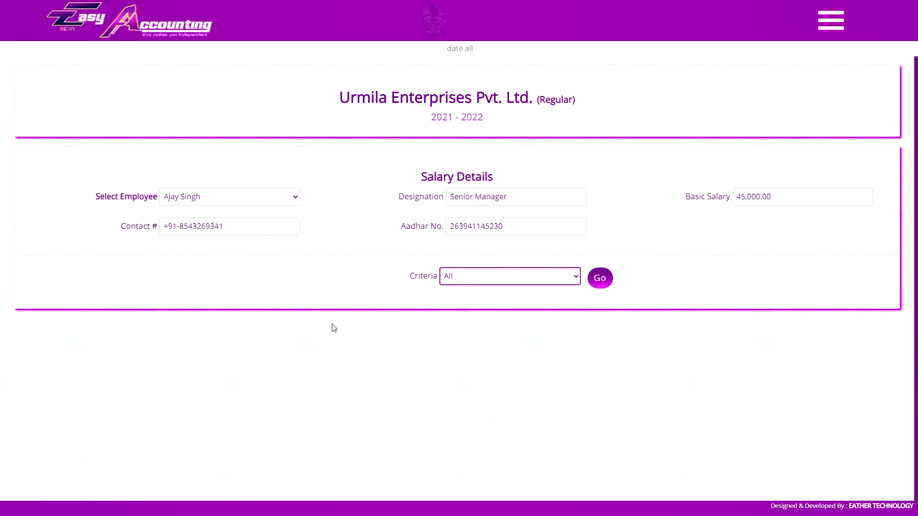
{"action": "left_click", "coordinate": [600, 278]}
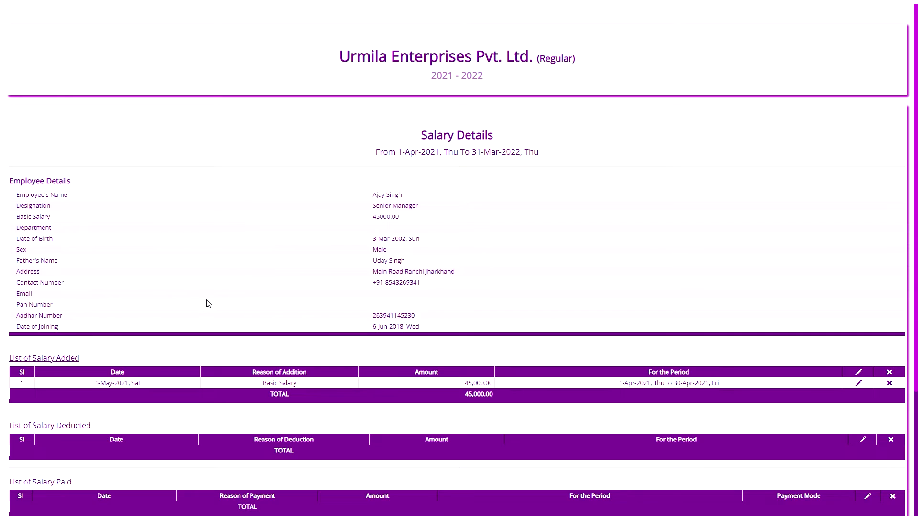
- Review the salary report down to its Final Report section, close it and return to the full-screen salary details
{"action": "scroll", "coordinate": [233, 342], "scroll_direction": "down", "scroll_amount": 3}
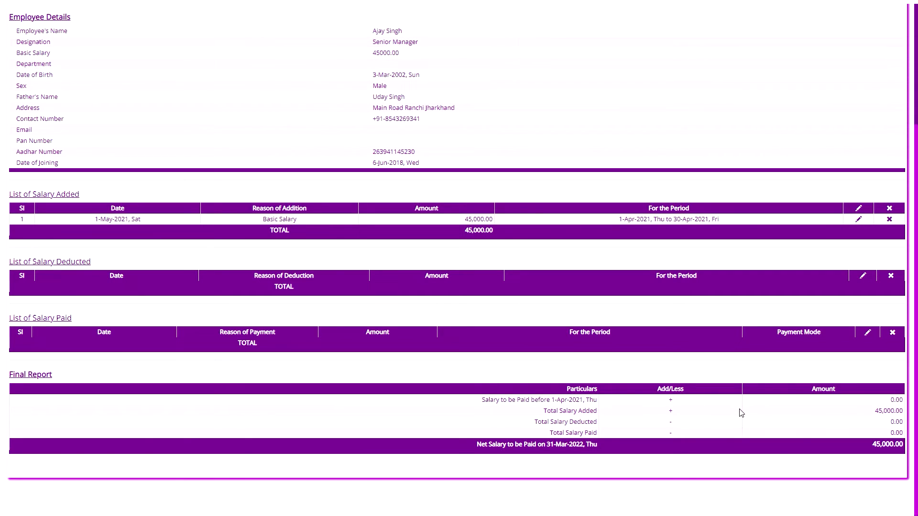
{"action": "scroll", "coordinate": [742, 413], "scroll_direction": "up", "scroll_amount": 4}
{"action": "key", "text": "F11"}
{"action": "left_click", "coordinate": [226, 8]}
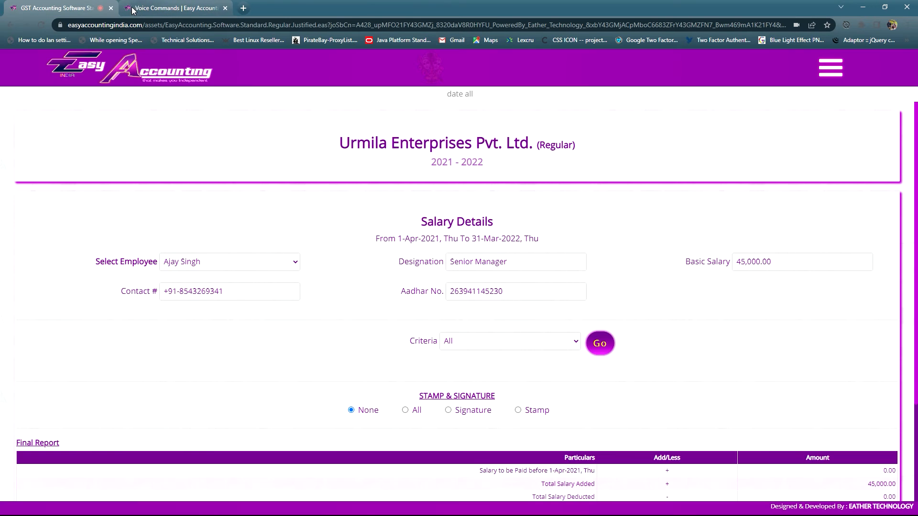
{"action": "key", "text": "F11"}
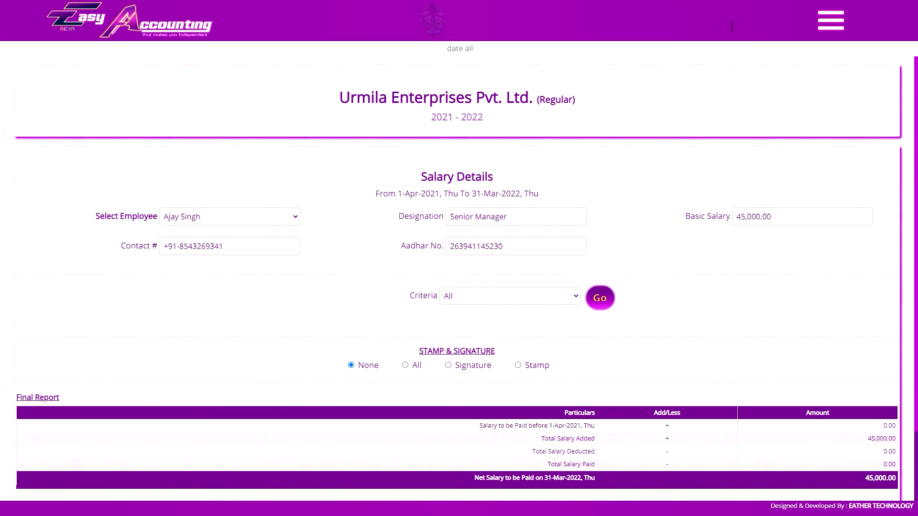
- Create an Add Salary voucher dated 20-Apr-2021 for Overtime, amount 2000, covering only 20-Apr-2021
{"action": "left_click", "coordinate": [831, 21]}
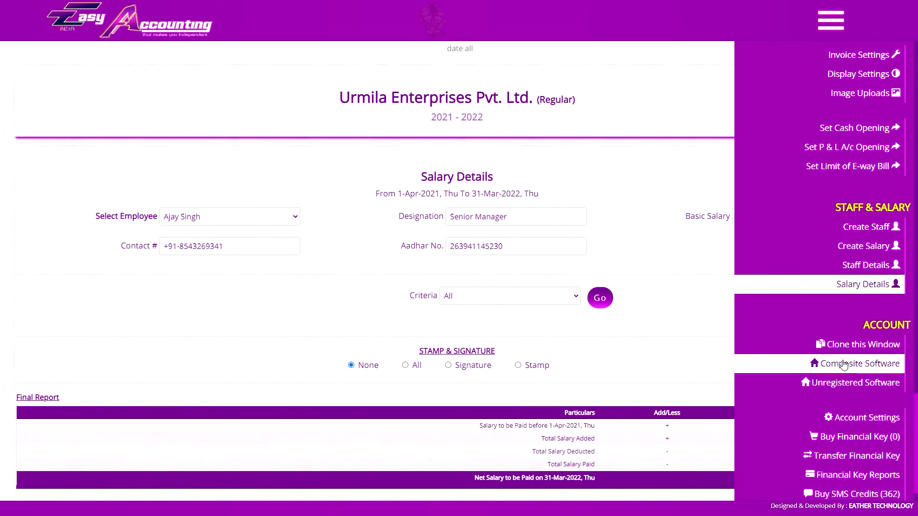
{"action": "left_click", "coordinate": [878, 245]}
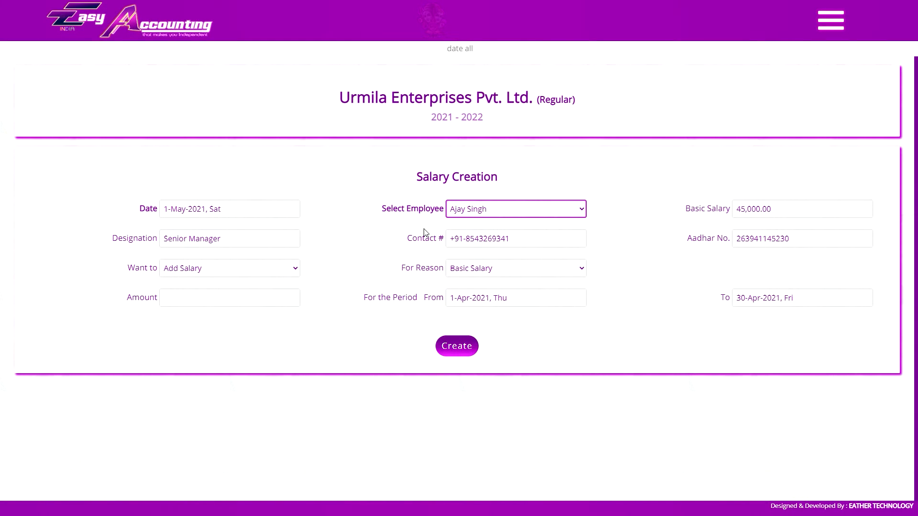
{"action": "left_click", "coordinate": [238, 274]}
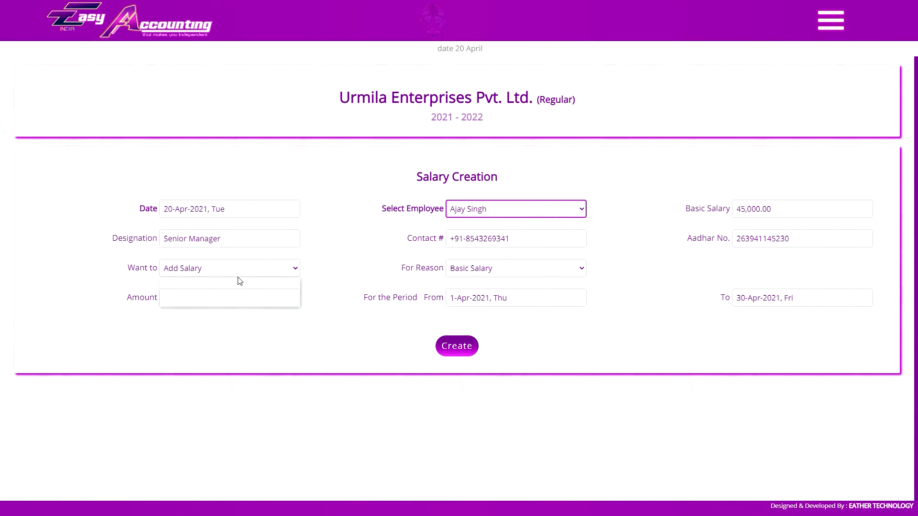
{"action": "left_click", "coordinate": [505, 276]}
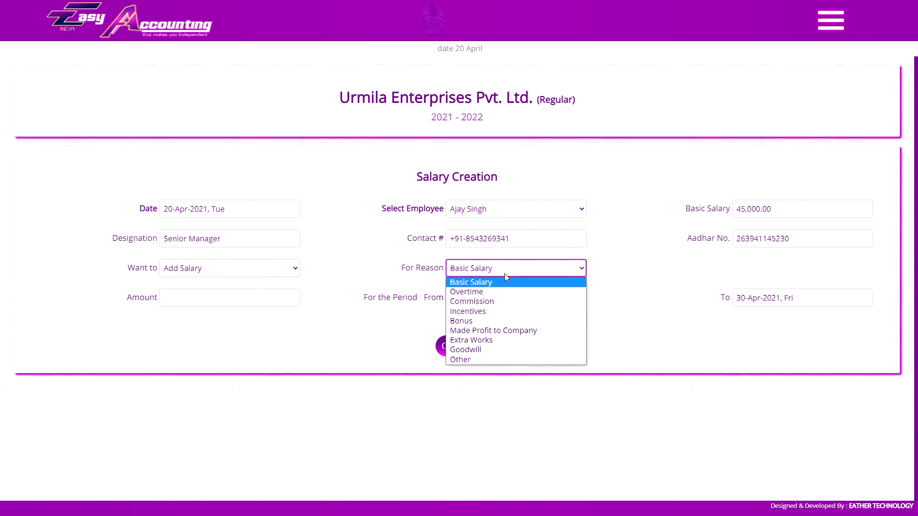
{"action": "left_click", "coordinate": [497, 293]}
{"action": "left_click", "coordinate": [281, 304]}
{"action": "type", "text": "2000"}
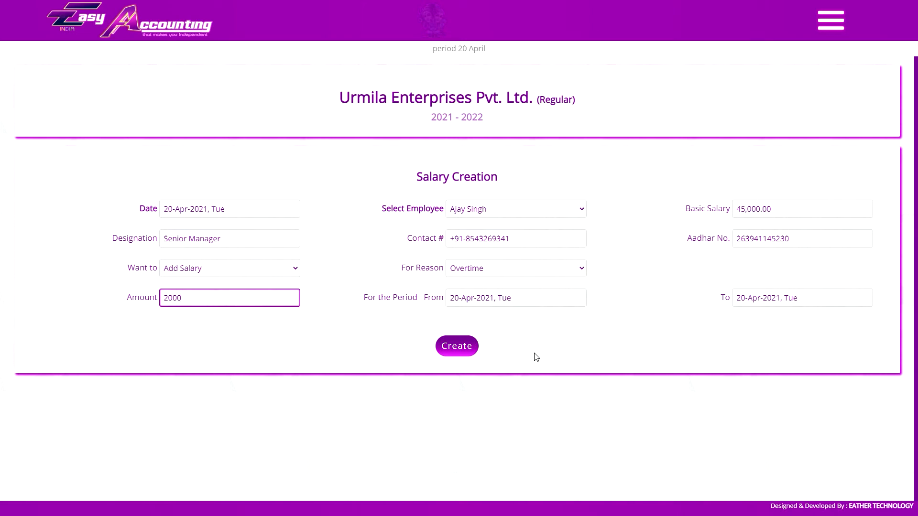
{"action": "left_click", "coordinate": [447, 351]}
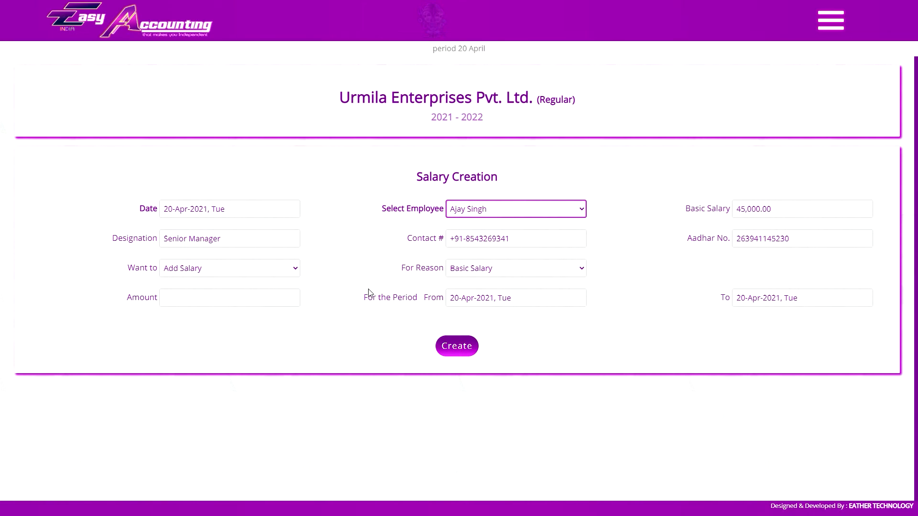
- Set the salary voucher to Deduct Salary with Absent as the reason
{"action": "left_click", "coordinate": [268, 274]}
{"action": "left_click", "coordinate": [267, 289]}
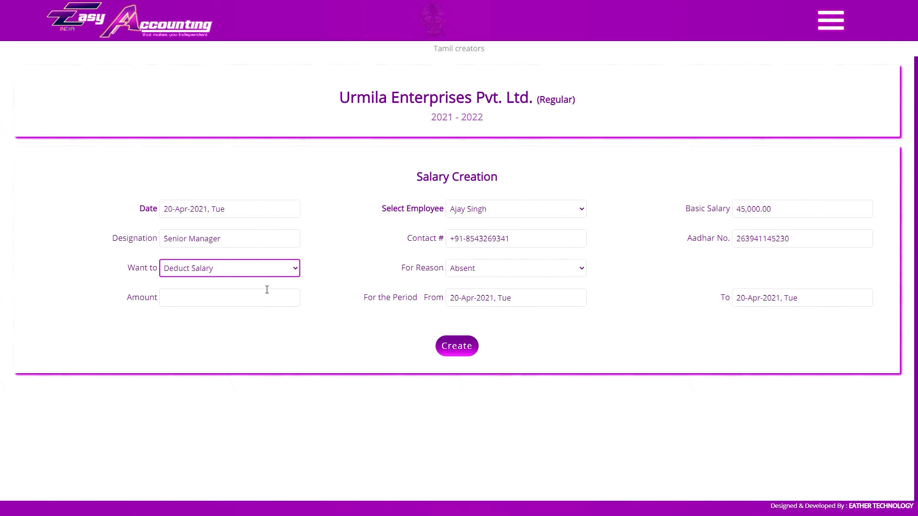
{"action": "double_click", "coordinate": [504, 267]}
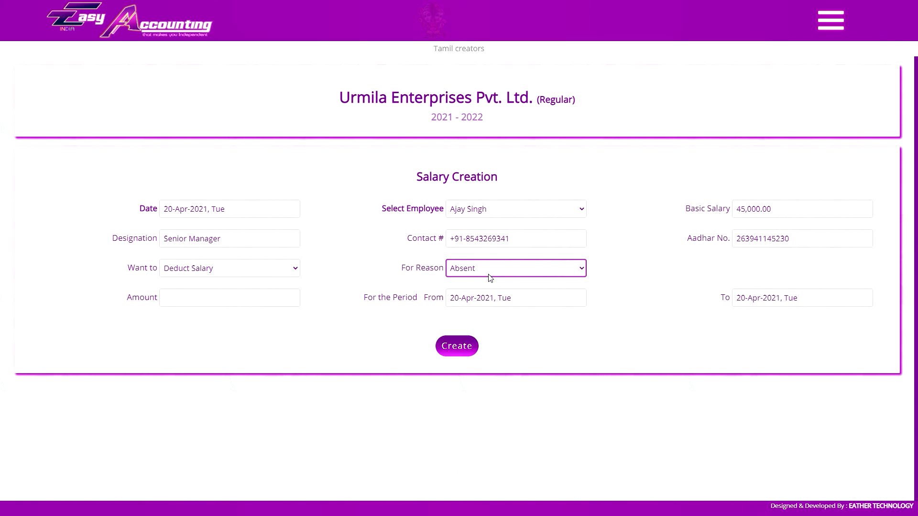
{"action": "left_click", "coordinate": [491, 275]}
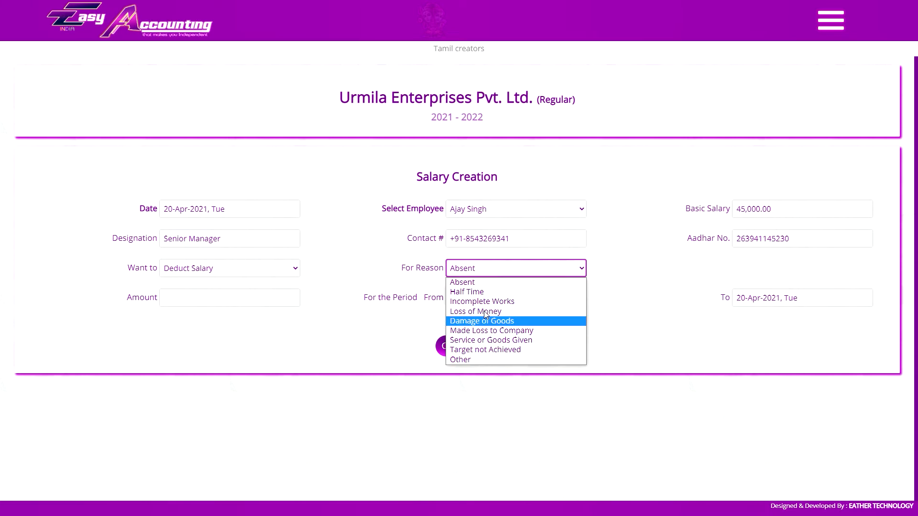
{"action": "left_click", "coordinate": [496, 283]}
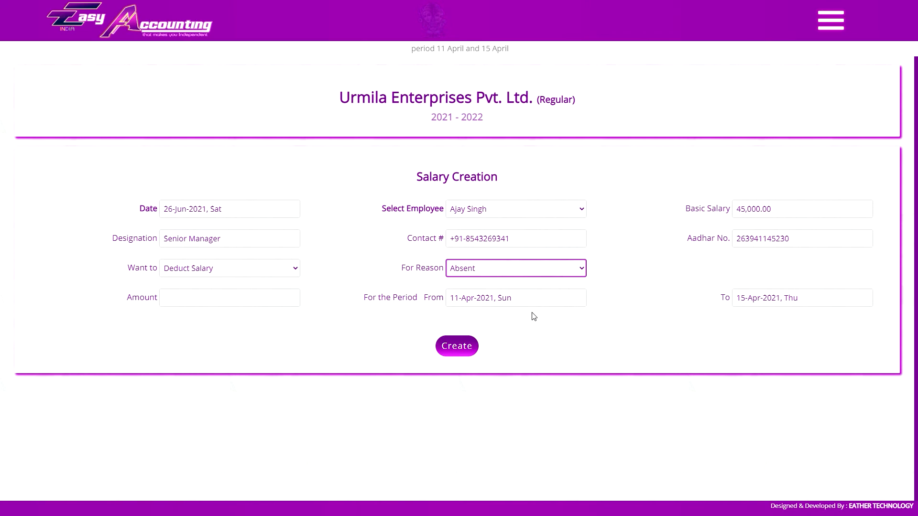
- Calculate (45000 / 30) * 5, enter 7500 as the amount and create the absence deduction for 11-Apr-2021 to 15-Apr-2021
{"action": "left_click", "coordinate": [297, 297]}
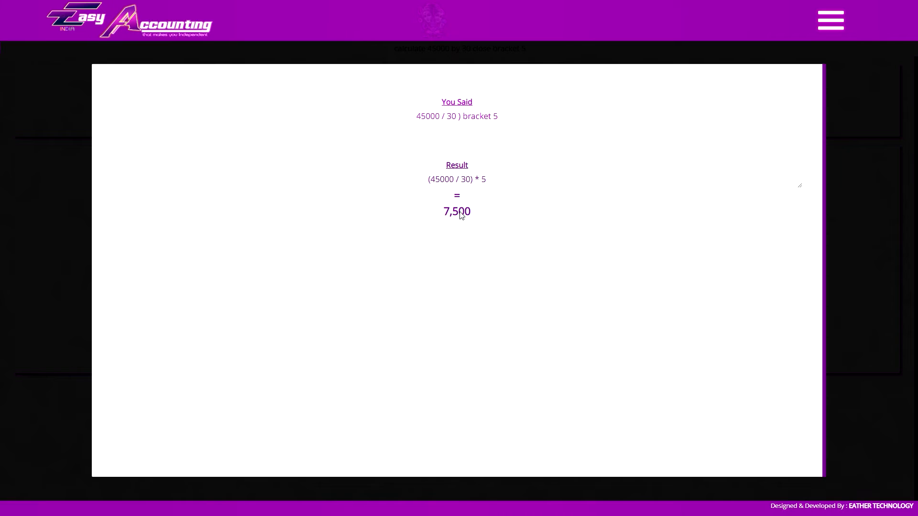
{"action": "left_click", "coordinate": [864, 218]}
{"action": "left_click", "coordinate": [255, 298]}
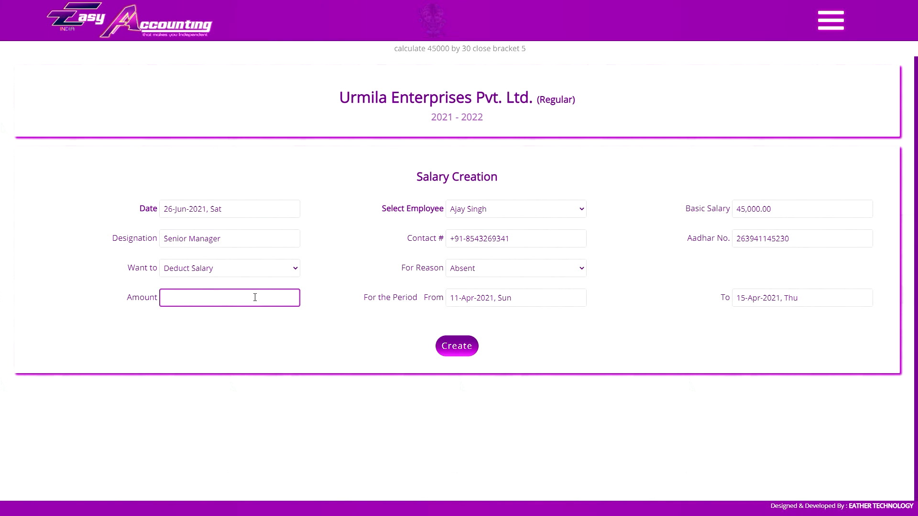
{"action": "type", "text": "7500"}
{"action": "left_click", "coordinate": [460, 353]}
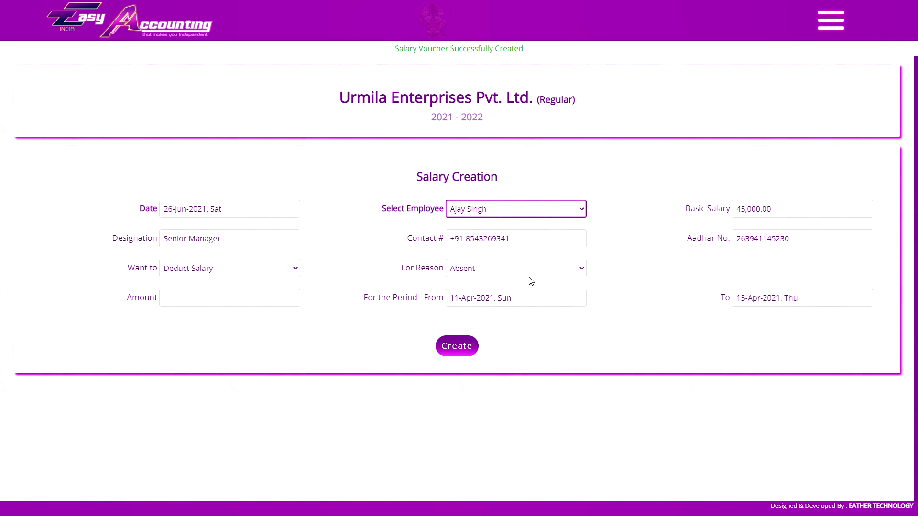
- Generate the employee's salary details report with the criteria All and review it down to the Final Report section
{"action": "left_click", "coordinate": [293, 268]}
{"action": "left_click", "coordinate": [291, 289]}
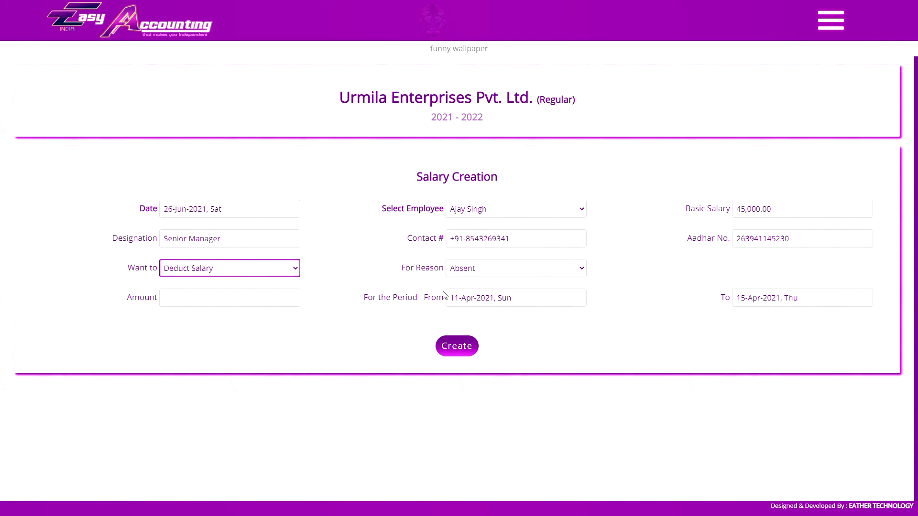
{"action": "left_click", "coordinate": [830, 8]}
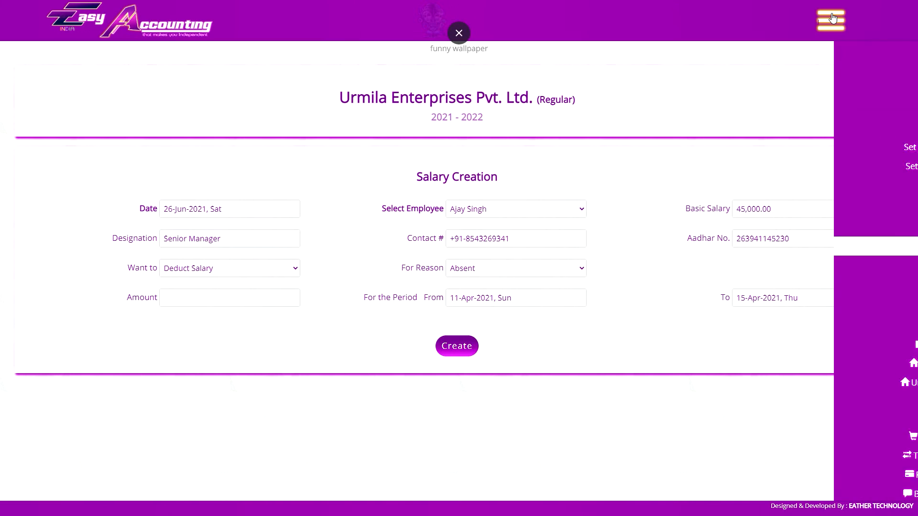
{"action": "left_click", "coordinate": [856, 283]}
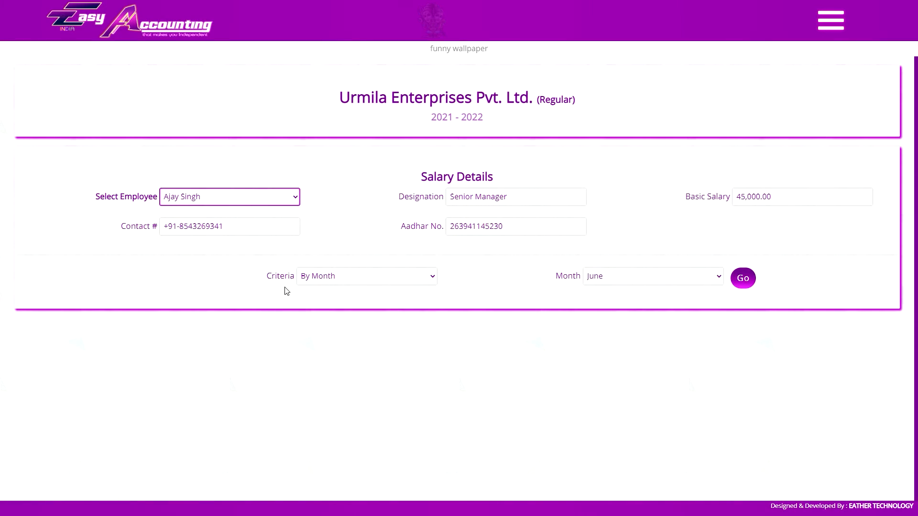
{"action": "left_click", "coordinate": [325, 273]}
{"action": "left_click", "coordinate": [335, 288]}
{"action": "left_click", "coordinate": [600, 278]}
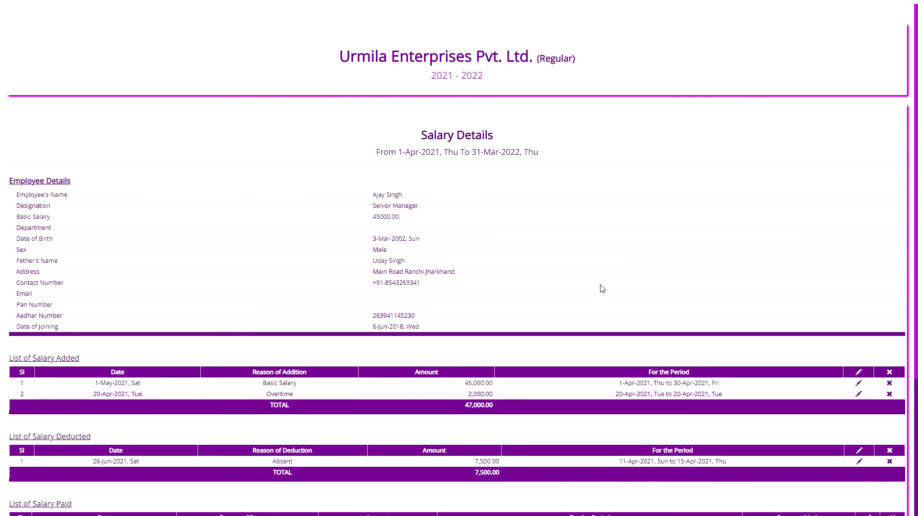
{"action": "scroll", "coordinate": [598, 293], "scroll_direction": "down", "scroll_amount": 4}
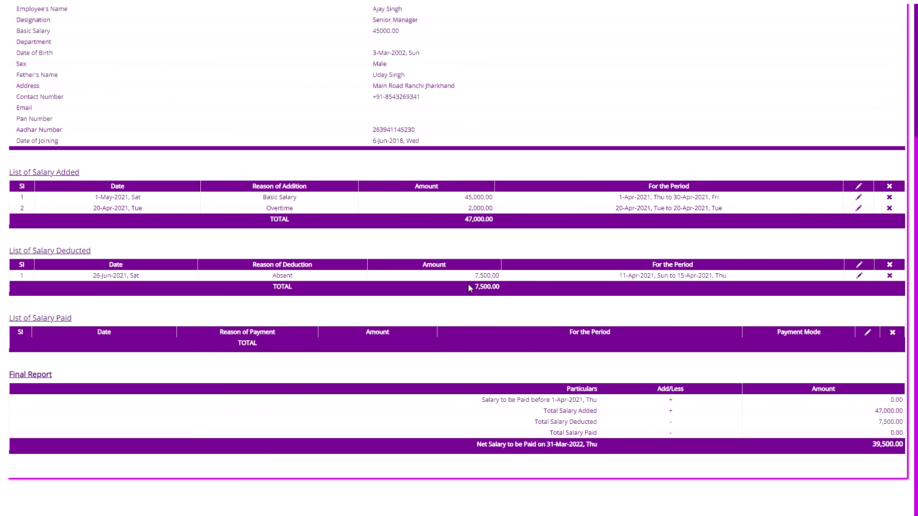
{"action": "left_click", "coordinate": [498, 327]}
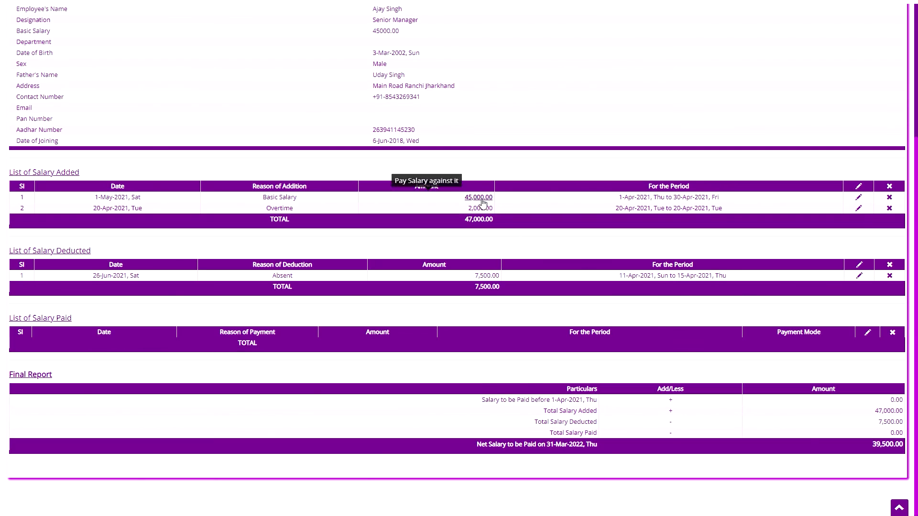
- Open a salary payment against the Basic Salary entry in the report and set its amount to 10000
{"action": "left_click", "coordinate": [433, 198]}
{"action": "left_click", "coordinate": [831, 20]}
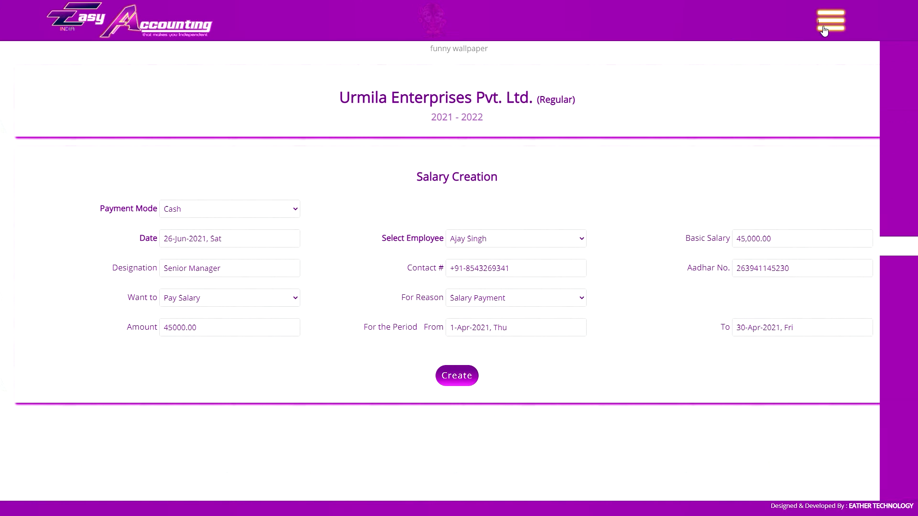
{"action": "left_click", "coordinate": [222, 298]}
{"action": "left_click", "coordinate": [222, 299]}
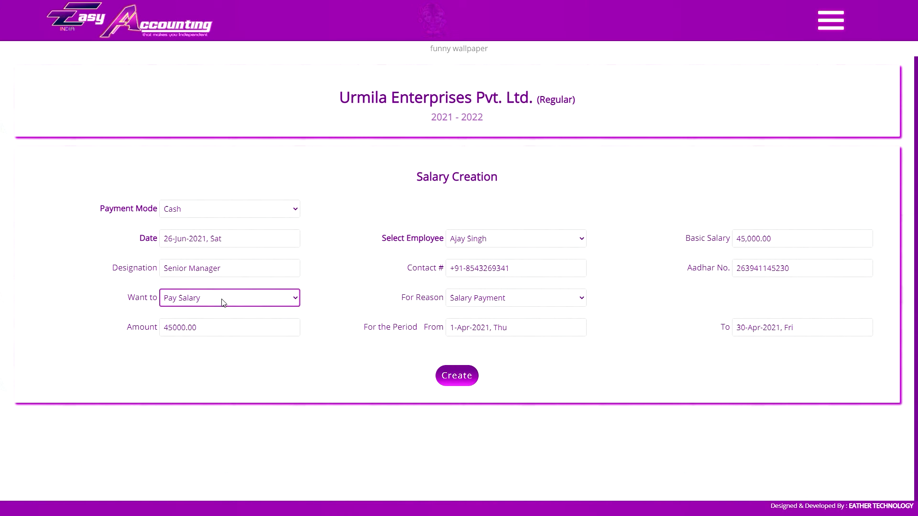
{"action": "double_click", "coordinate": [228, 325]}
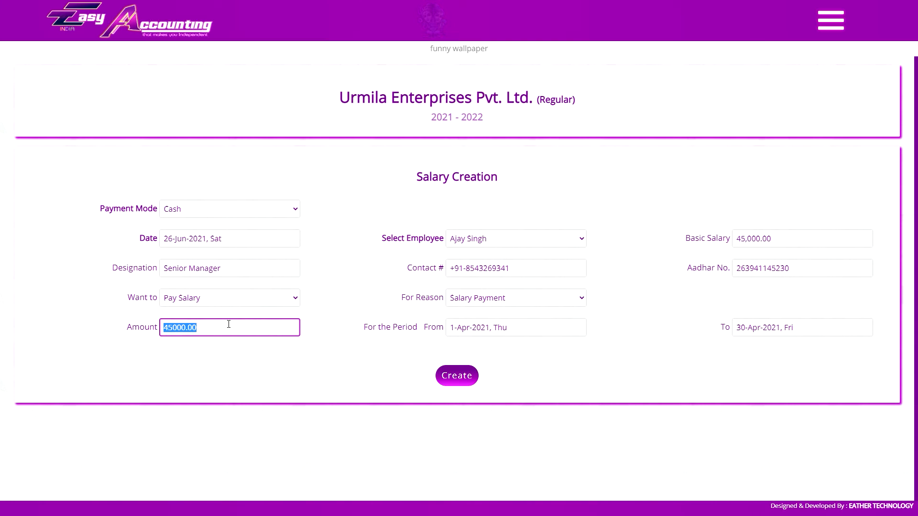
{"action": "type", "text": "10000"}
- Check the payment mode, the available payment reasons, the selected employee and the period end date in the payment form
{"action": "left_click", "coordinate": [214, 209]}
{"action": "left_click", "coordinate": [472, 300]}
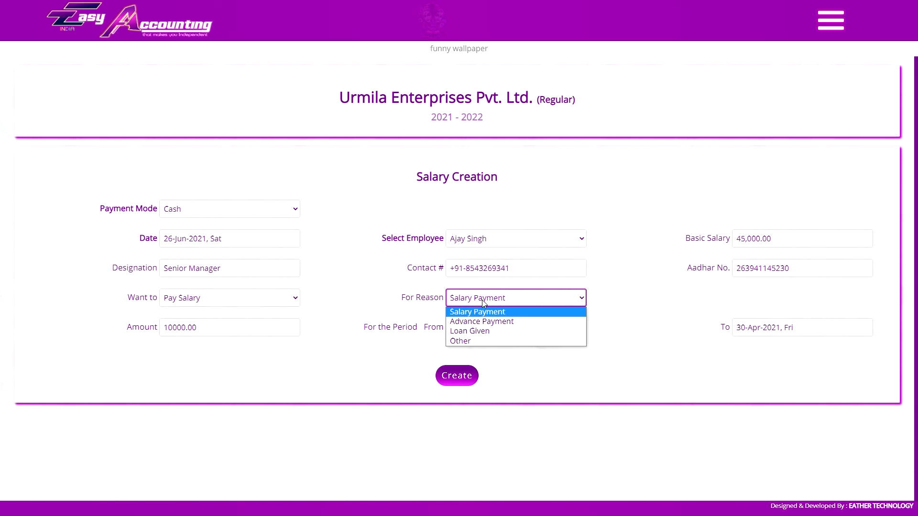
{"action": "left_click", "coordinate": [483, 298]}
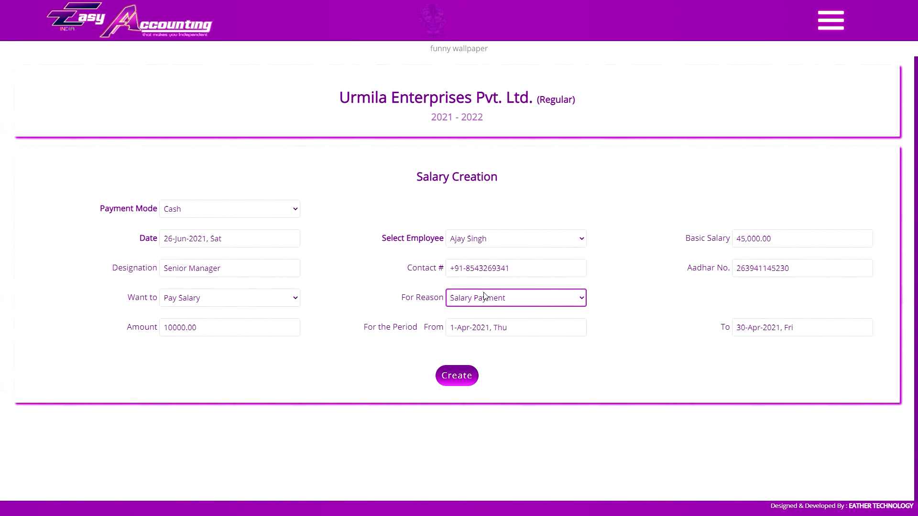
{"action": "left_click", "coordinate": [500, 241]}
{"action": "left_click", "coordinate": [802, 329]}
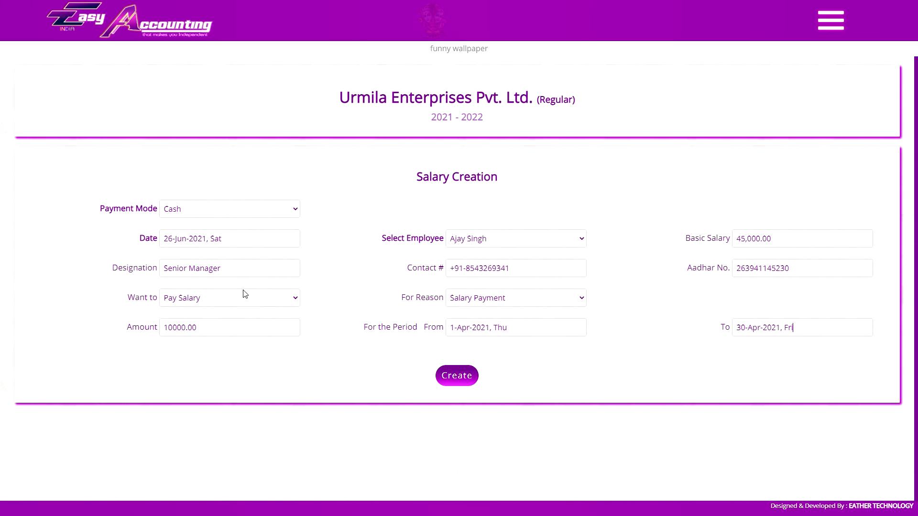
- Switch the voucher type to Add Salary and back to Pay Salary
{"action": "left_click", "coordinate": [219, 296]}
{"action": "left_click", "coordinate": [213, 311]}
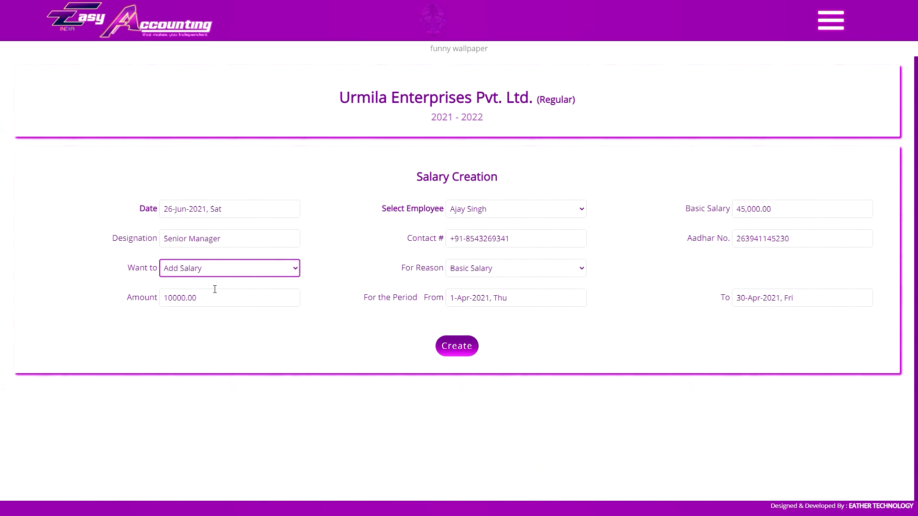
{"action": "left_click", "coordinate": [210, 270]}
{"action": "left_click", "coordinate": [204, 301]}
{"action": "left_click", "coordinate": [831, 20]}
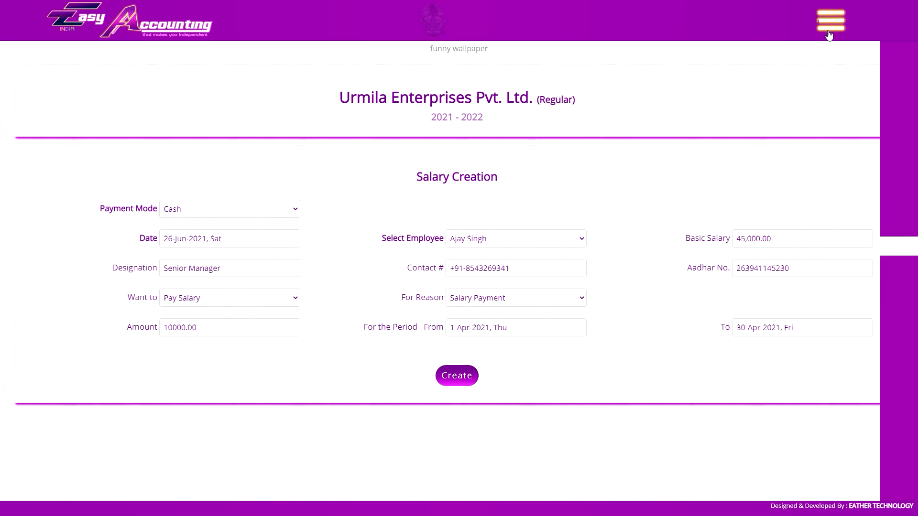
- Inspect the period's From and To date calendars and cancel them without changing the dates
{"action": "left_click", "coordinate": [564, 329]}
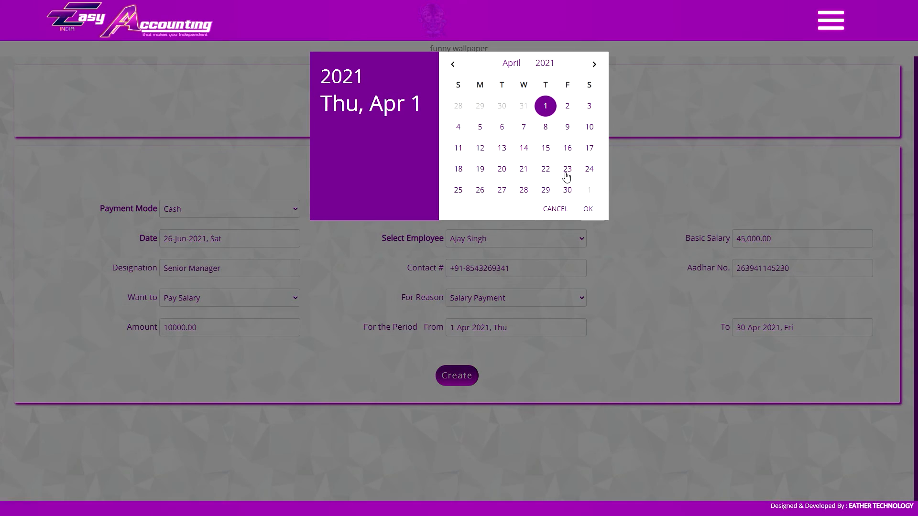
{"action": "left_click", "coordinate": [563, 212]}
{"action": "left_click", "coordinate": [537, 240]}
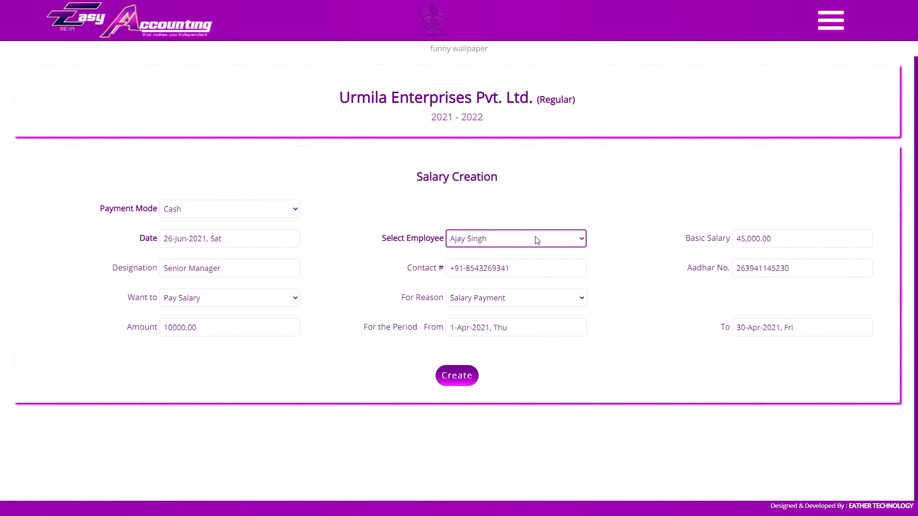
{"action": "left_click", "coordinate": [773, 335]}
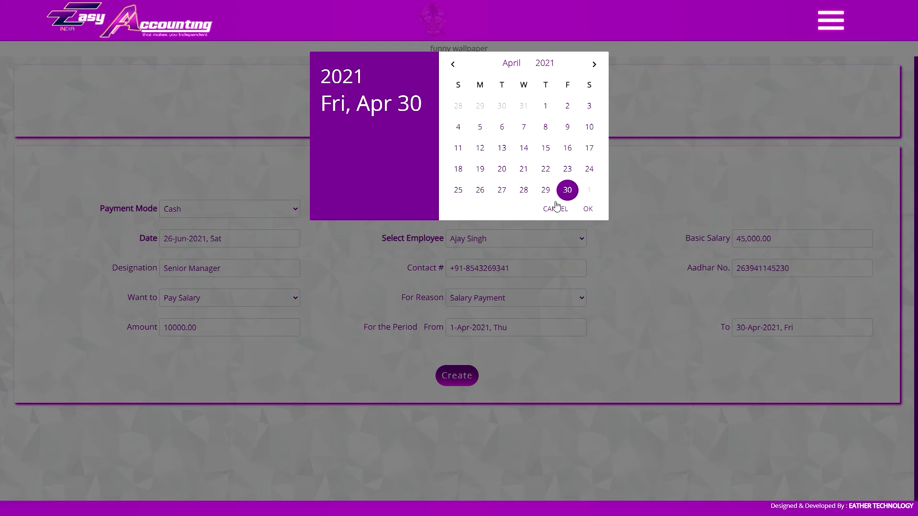
{"action": "left_click", "coordinate": [554, 206]}
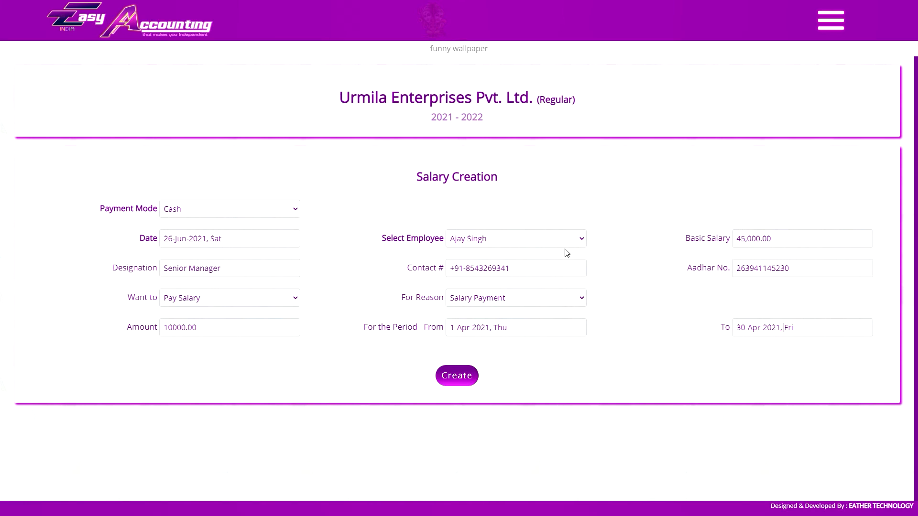
- Try Icici Bank Current A/c and Other as the payment mode for the salary payment
{"action": "left_click", "coordinate": [216, 210]}
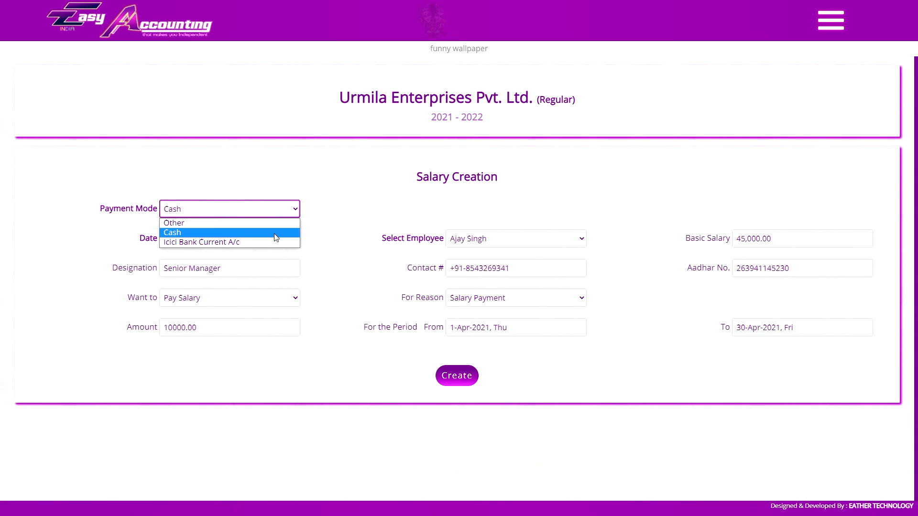
{"action": "left_click", "coordinate": [329, 220]}
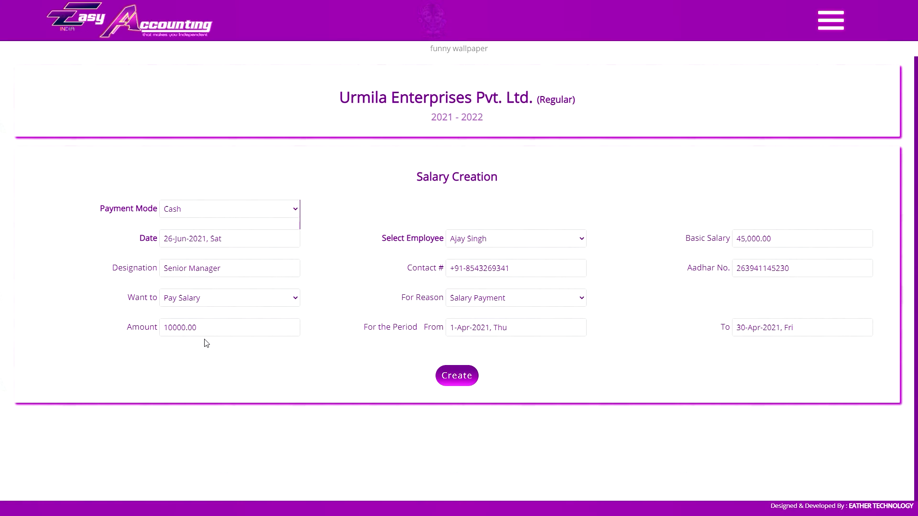
{"action": "left_click", "coordinate": [207, 215]}
{"action": "left_click", "coordinate": [202, 241]}
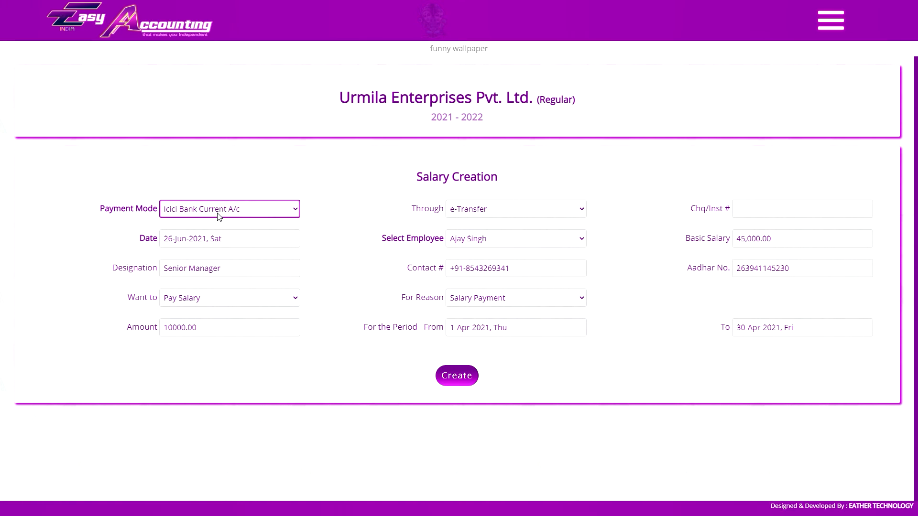
{"action": "left_click", "coordinate": [217, 216]}
{"action": "left_click", "coordinate": [216, 219]}
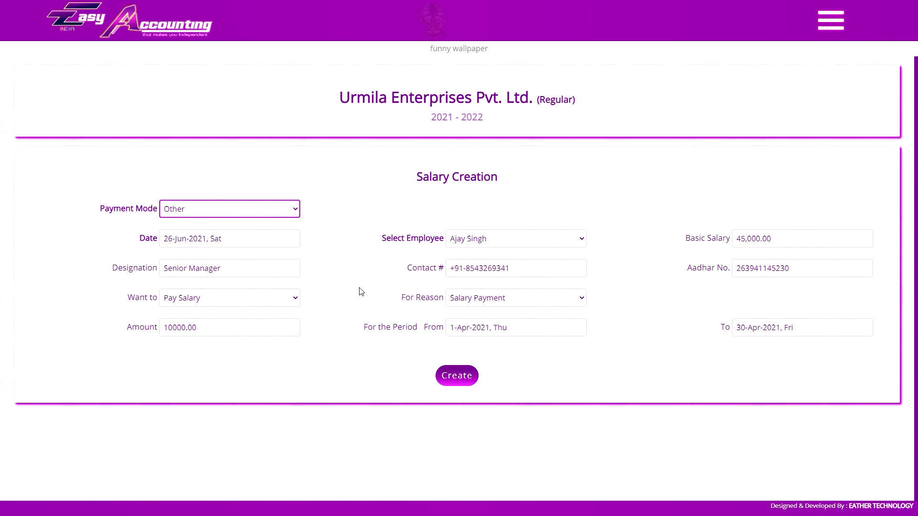
- Check the cash balance on the sale invoice, return to salary creation and create the 10000 salary payment in cash
{"action": "key", "text": "F8"}
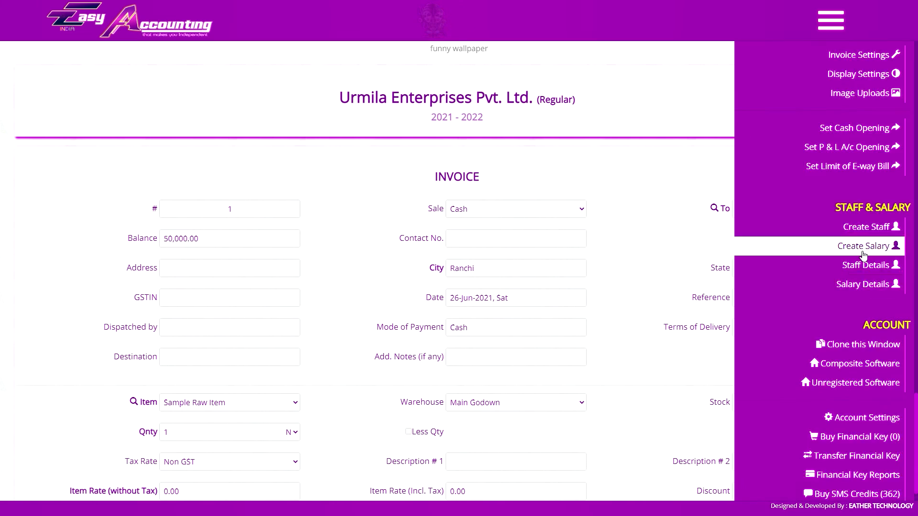
{"action": "left_click", "coordinate": [863, 253]}
{"action": "left_click", "coordinate": [457, 372]}
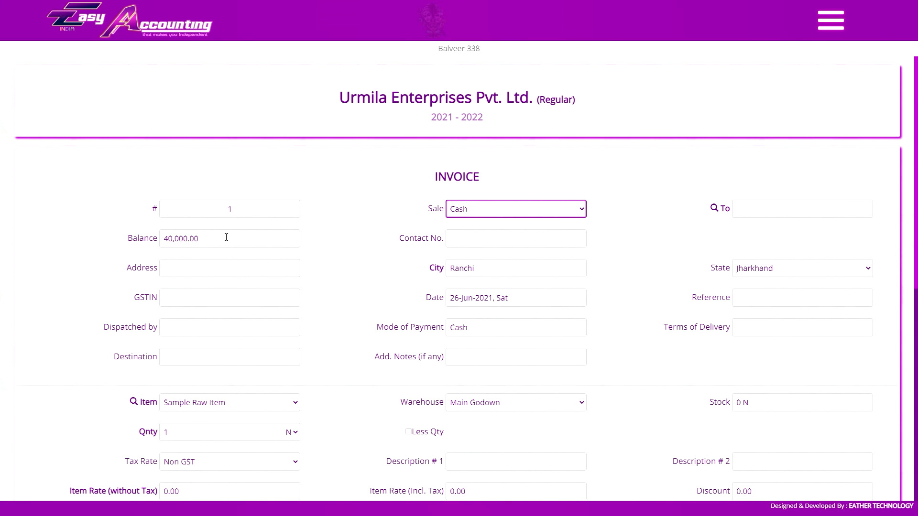
- Open the list of payments from the invoice's cash balance to review the salary payment, and return to salary creation
{"action": "left_click", "coordinate": [227, 238]}
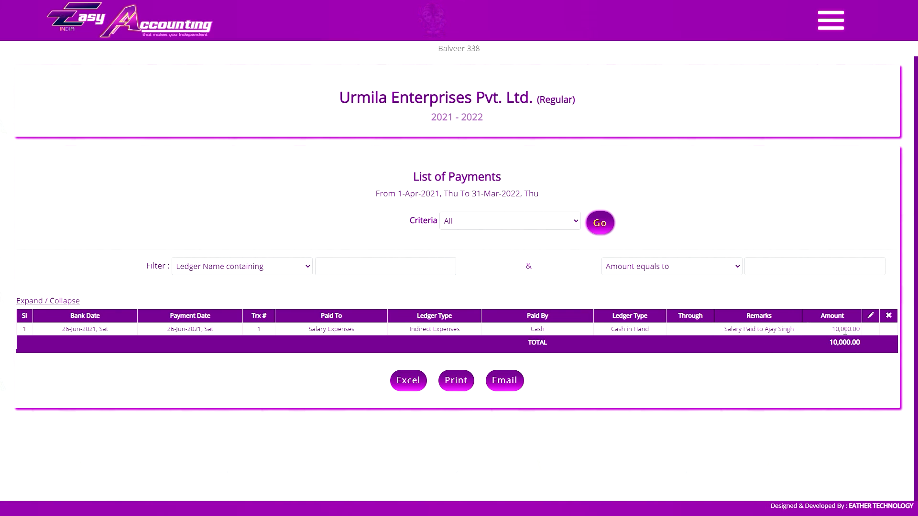
{"action": "left_click", "coordinate": [831, 20]}
{"action": "left_click", "coordinate": [871, 227]}
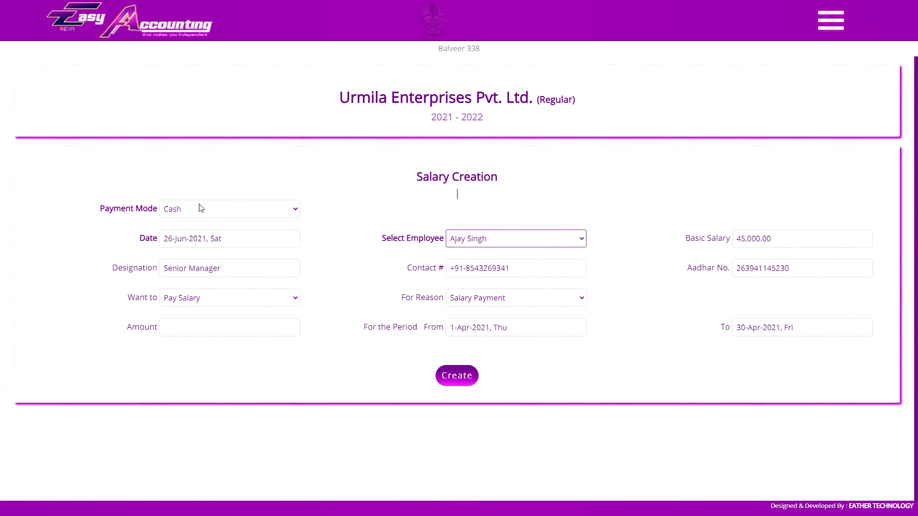
- Create a Pay Salary voucher of 20000 with Icici Bank Current A/c as the payment mode
{"action": "left_click", "coordinate": [209, 209]}
{"action": "left_click", "coordinate": [200, 239]}
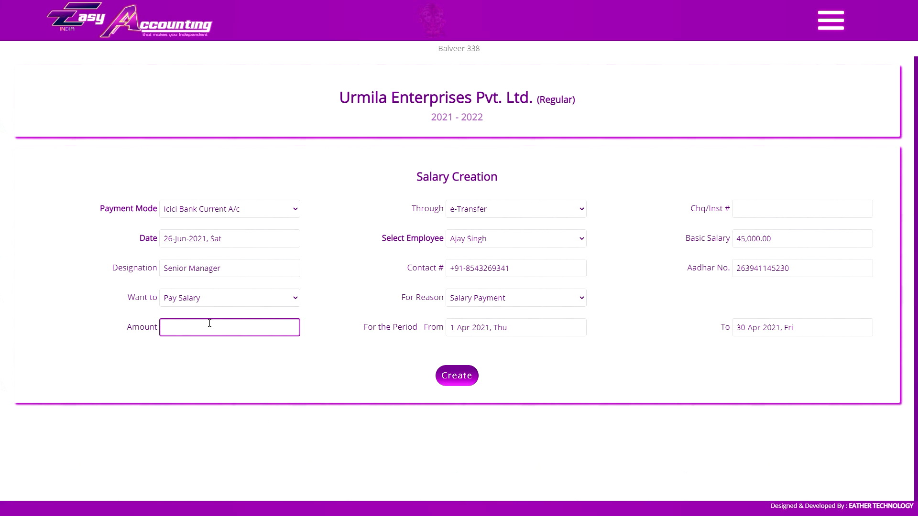
{"action": "type", "text": "20000"}
{"action": "left_click", "coordinate": [457, 375]}
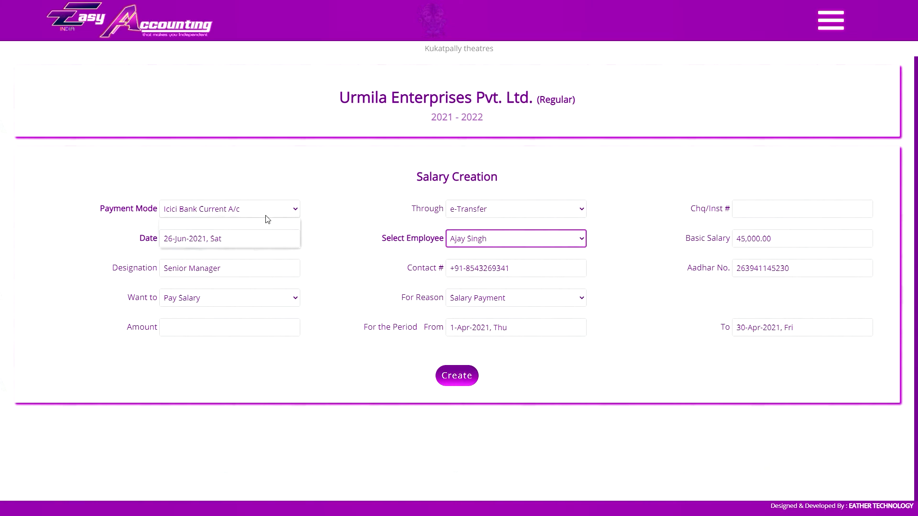
- Create a Pay Salary voucher of 5000 for the employee with Other as the payment mode
{"action": "left_click", "coordinate": [260, 211]}
{"action": "left_click", "coordinate": [222, 227]}
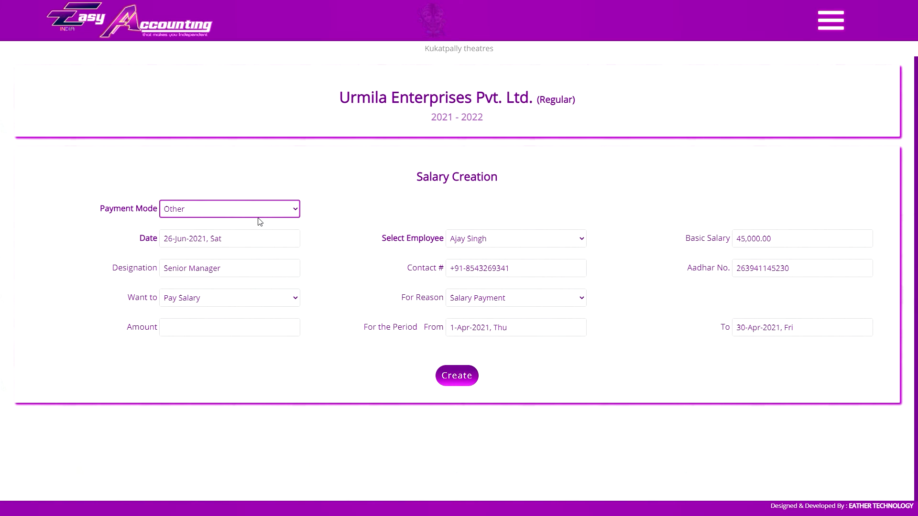
{"action": "left_click", "coordinate": [250, 210]}
{"action": "left_click", "coordinate": [259, 209]}
{"action": "left_click", "coordinate": [255, 327]}
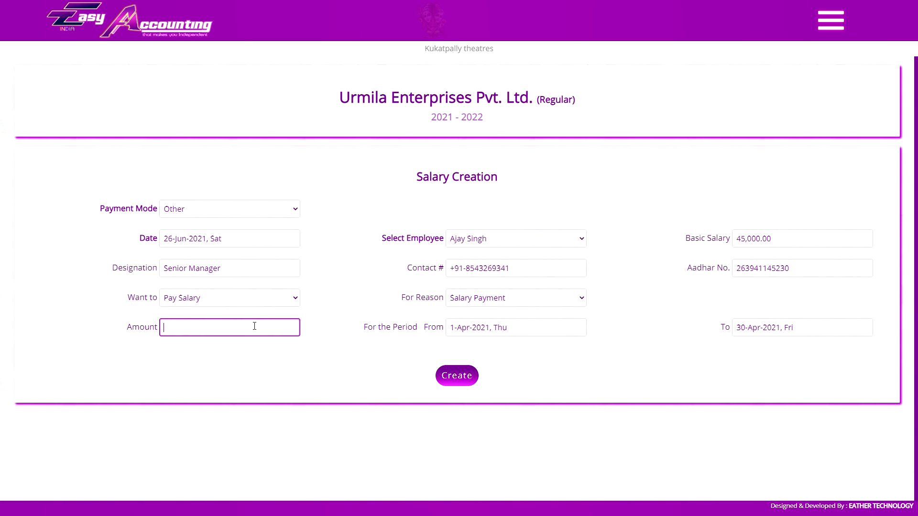
{"action": "type", "text": "5000"}
{"action": "left_click", "coordinate": [457, 376]}
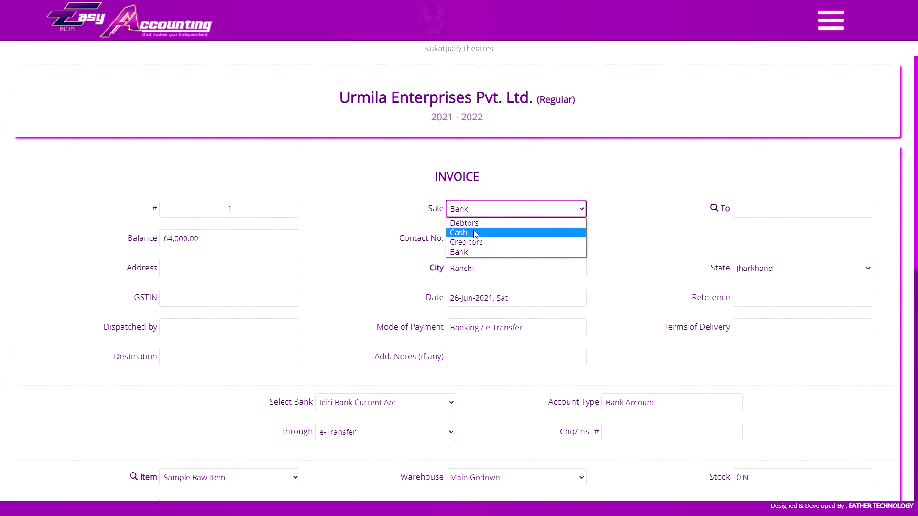
- Check the invoice's cash balance and the list of payments, and examine the employee's salary details with the criteria All
{"action": "left_click", "coordinate": [473, 233]}
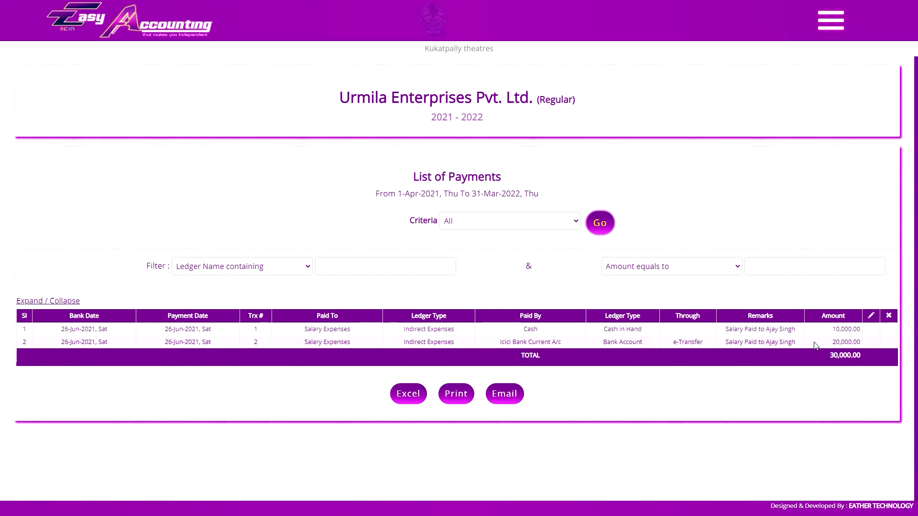
{"action": "left_click", "coordinate": [831, 21]}
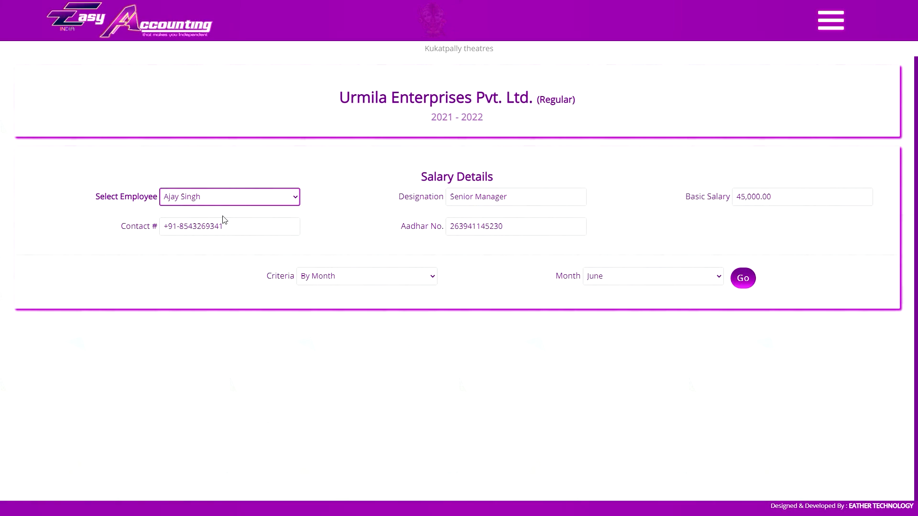
{"action": "left_click", "coordinate": [366, 276]}
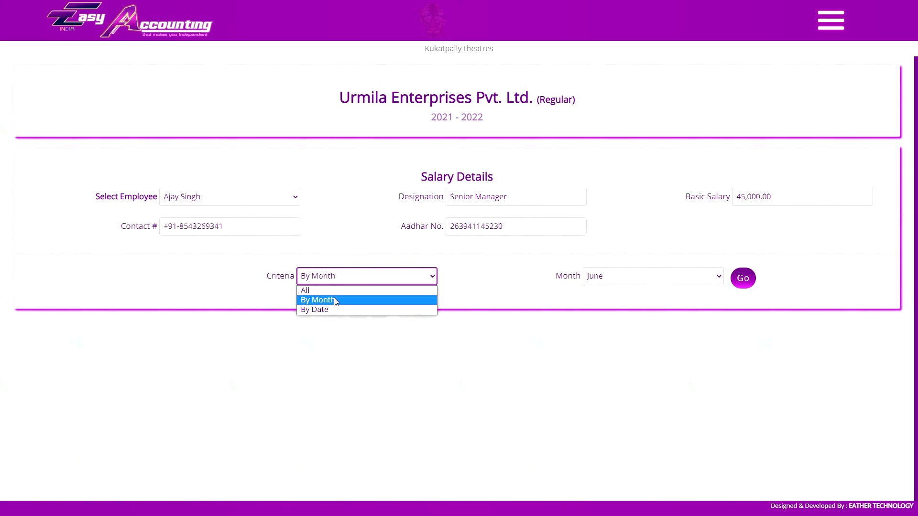
{"action": "left_click", "coordinate": [335, 289]}
{"action": "left_click", "coordinate": [598, 277]}
{"action": "scroll", "coordinate": [760, 222], "scroll_direction": "down", "scroll_amount": 4}
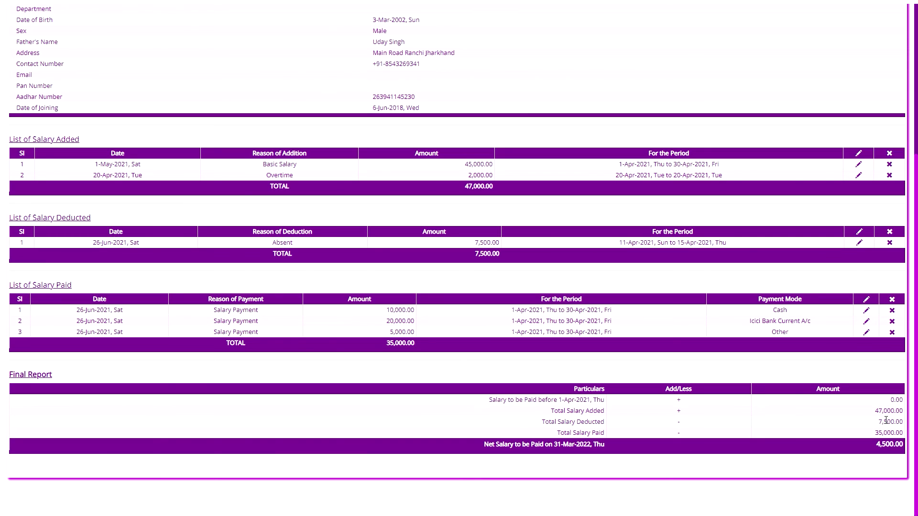
{"action": "mouse_move", "coordinate": [885, 446]}
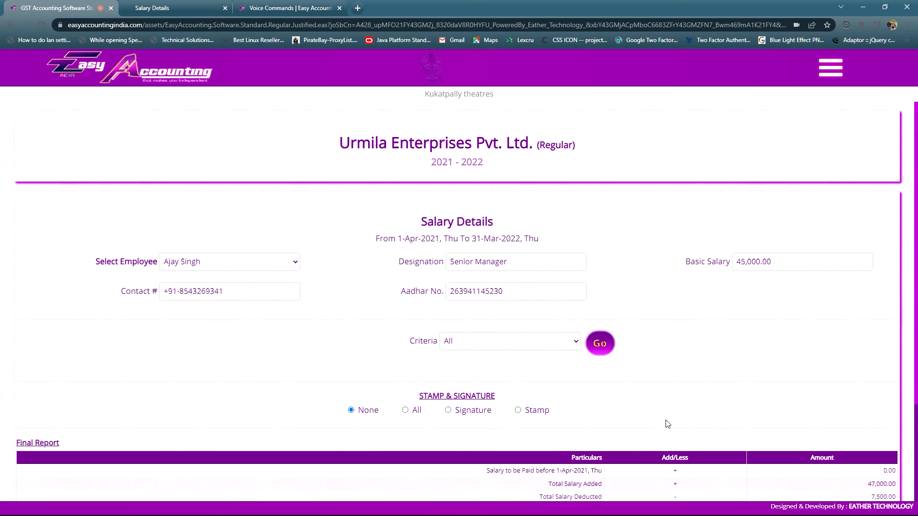
- Set the salary report's stamp and signature option to All, and review the report in the print preview without printing
{"action": "scroll", "coordinate": [669, 427], "scroll_direction": "down", "scroll_amount": 3}
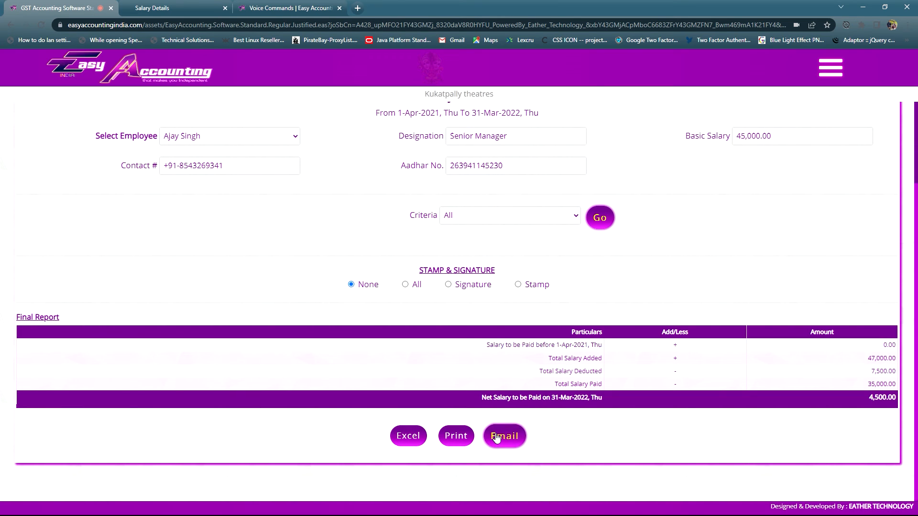
{"action": "left_click", "coordinate": [480, 288]}
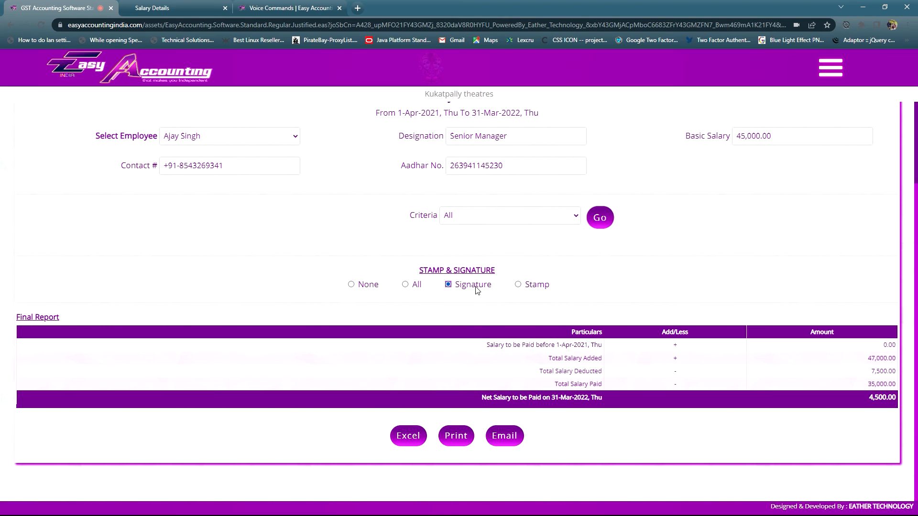
{"action": "left_click", "coordinate": [537, 287]}
{"action": "left_click", "coordinate": [415, 292]}
{"action": "left_click", "coordinate": [456, 435]}
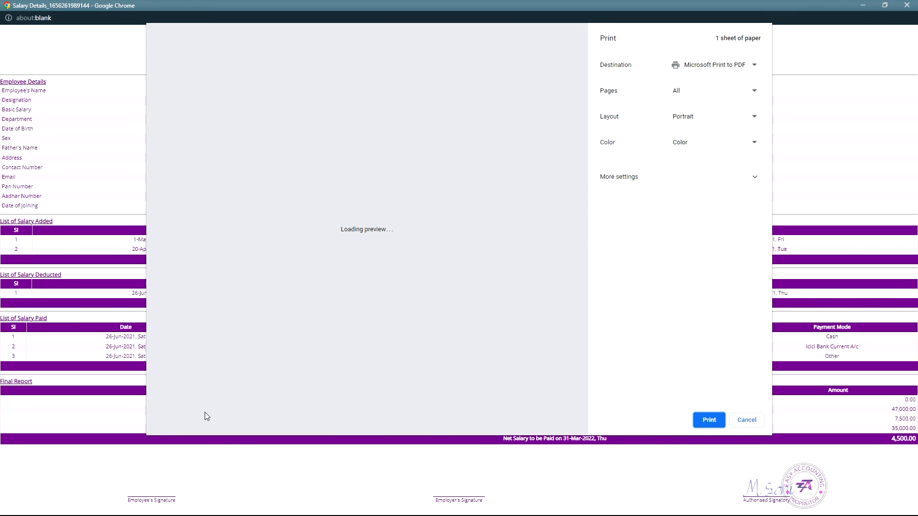
{"action": "scroll", "coordinate": [495, 385], "scroll_direction": "down", "scroll_amount": 5}
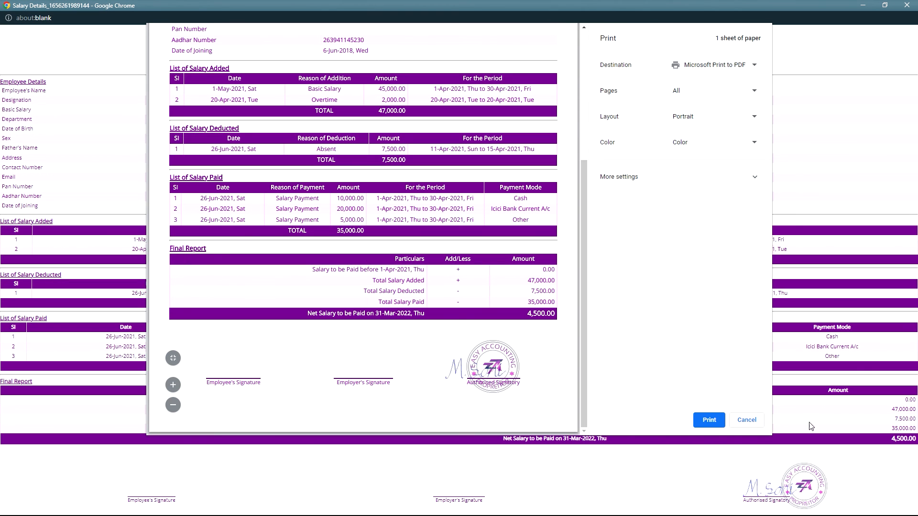
{"action": "key", "text": "Escape"}
- Return to salary creation for the same employee with payment mode Other and open the amount for entry
{"action": "left_click", "coordinate": [830, 67]}
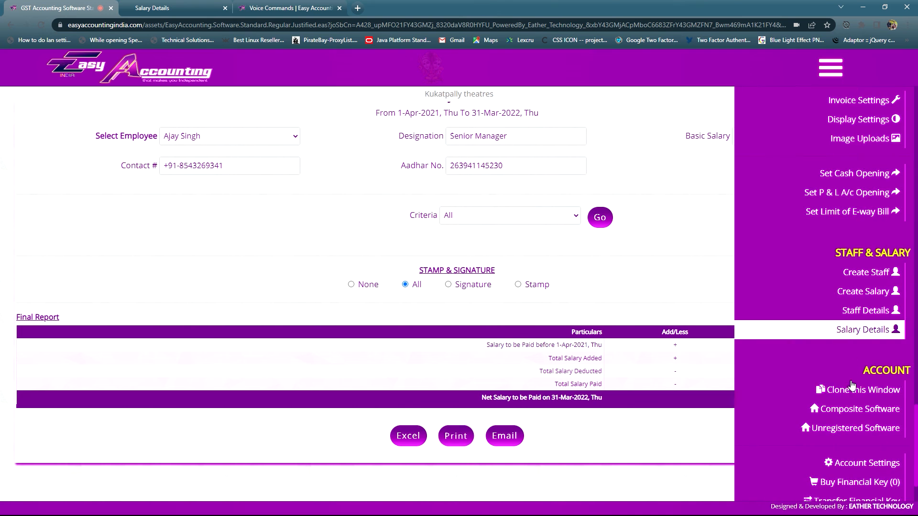
{"action": "left_click", "coordinate": [846, 291]}
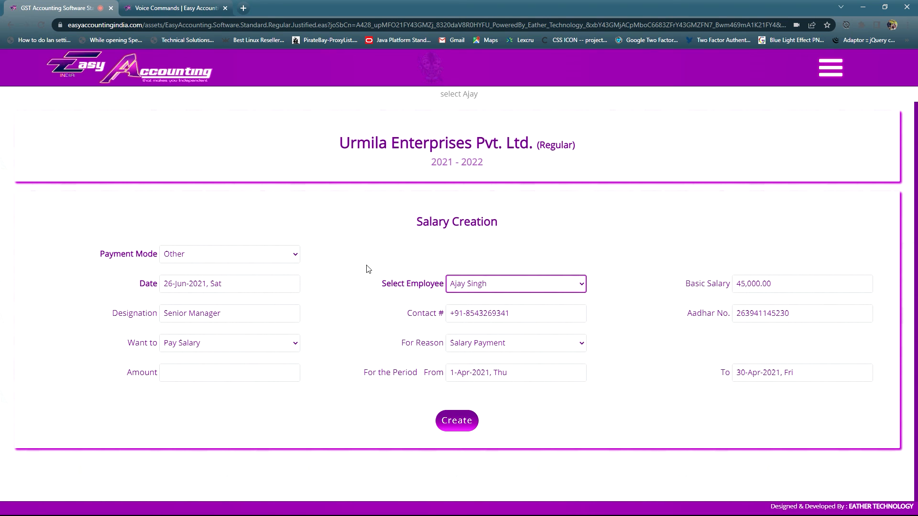
{"action": "left_click", "coordinate": [269, 370]}
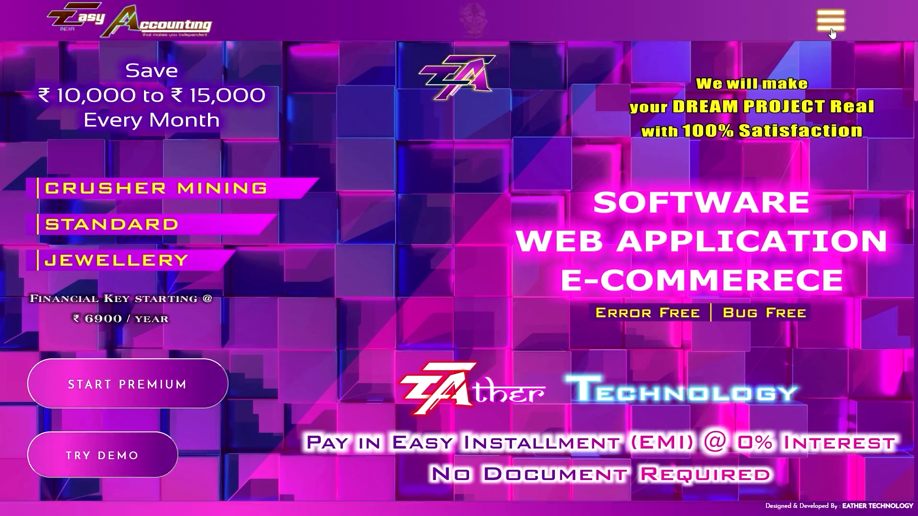
- Open the Payment & EMI Info page of the Easy Accounting website and examine the EMI plans for application projects
{"action": "left_click", "coordinate": [831, 22]}
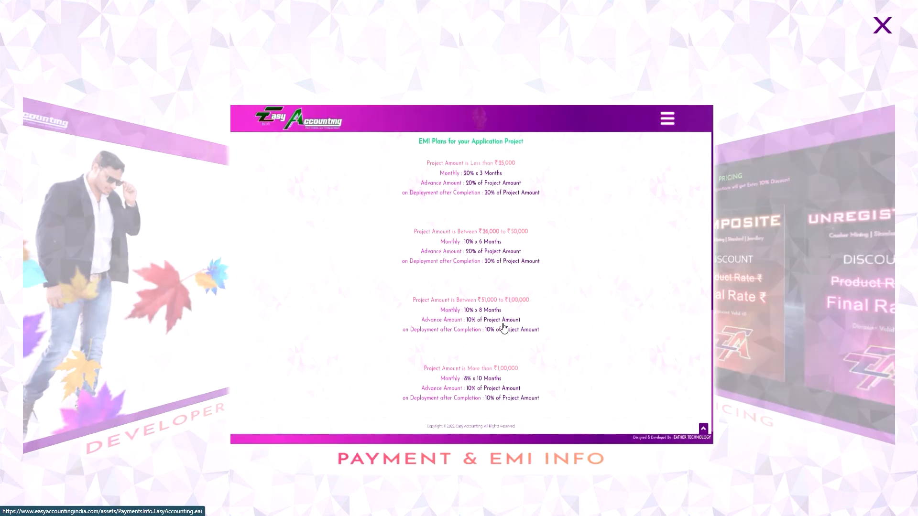
{"action": "left_click", "coordinate": [476, 327]}
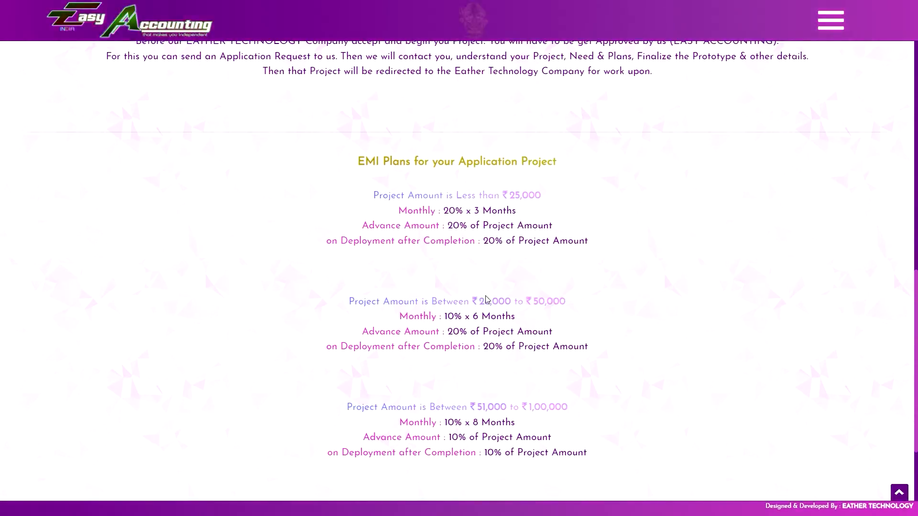
{"action": "scroll", "coordinate": [485, 300], "scroll_direction": "down", "scroll_amount": 3}
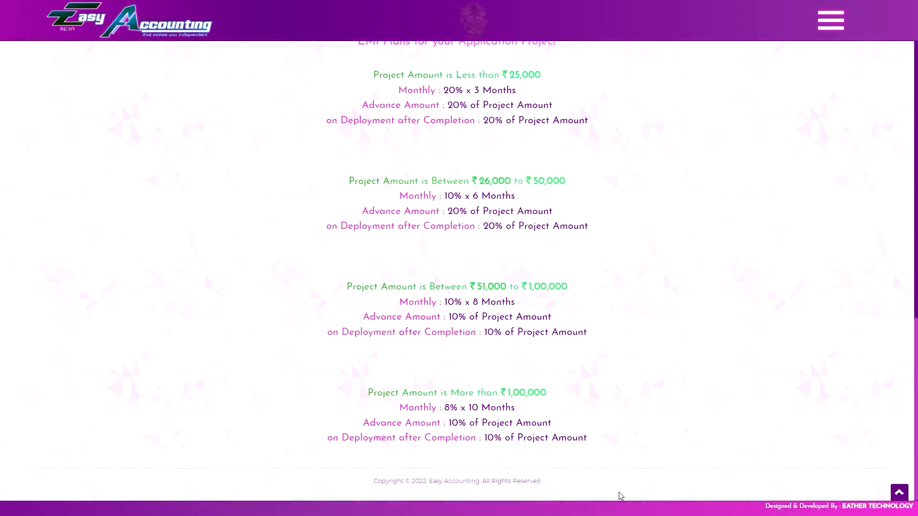